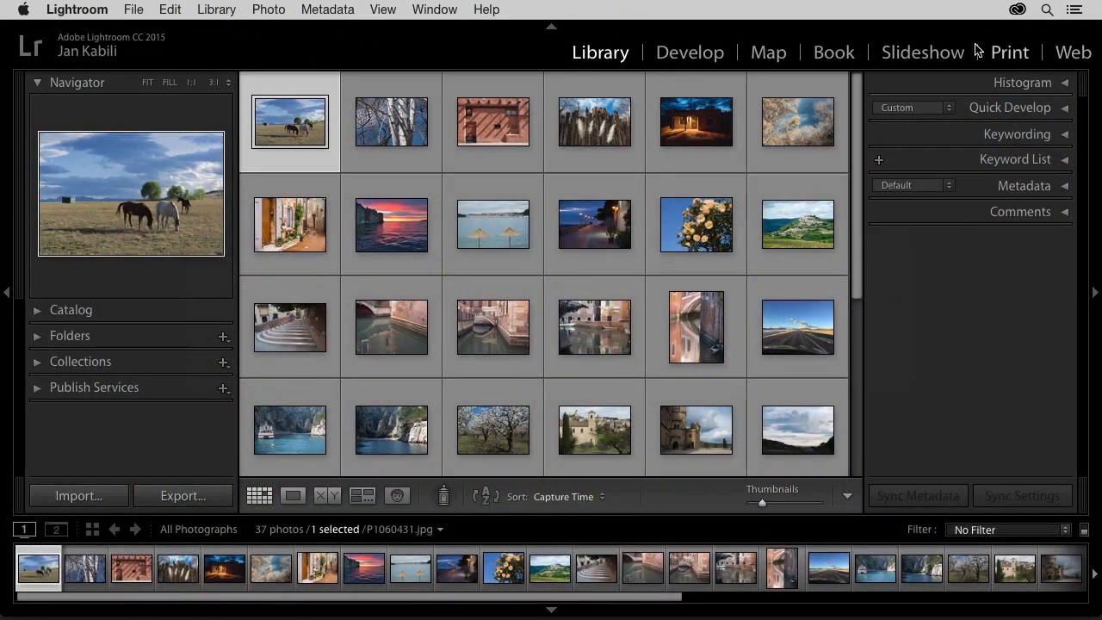
Develop the horse photo with Auto tone, then raise Shadows to +74 and Vibrance to +37.
click(705, 66)
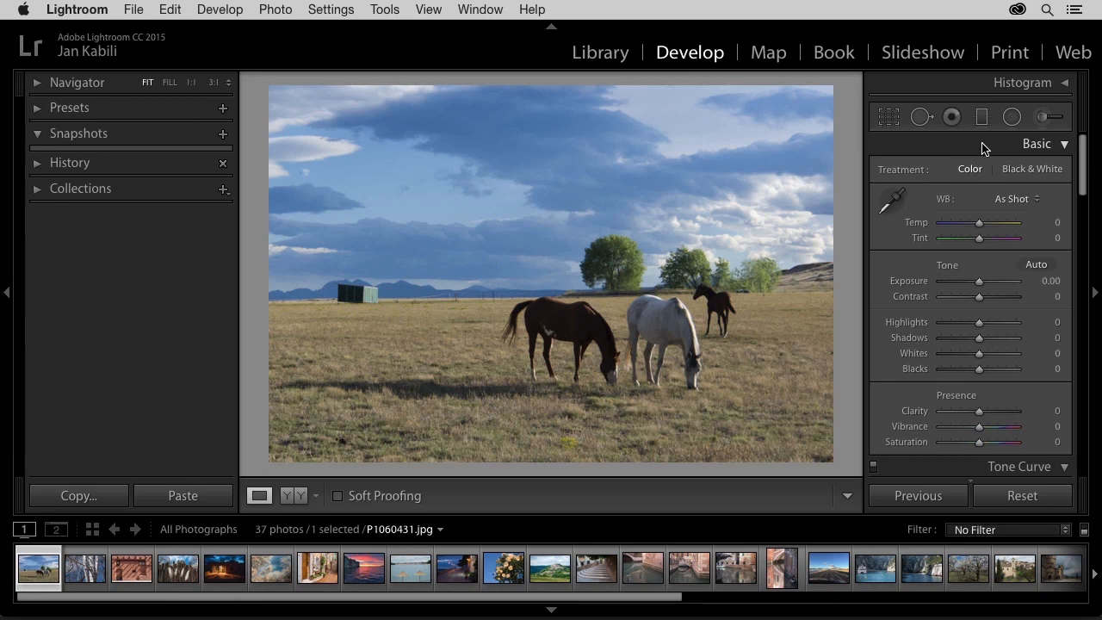
key(ctrl+super+2)
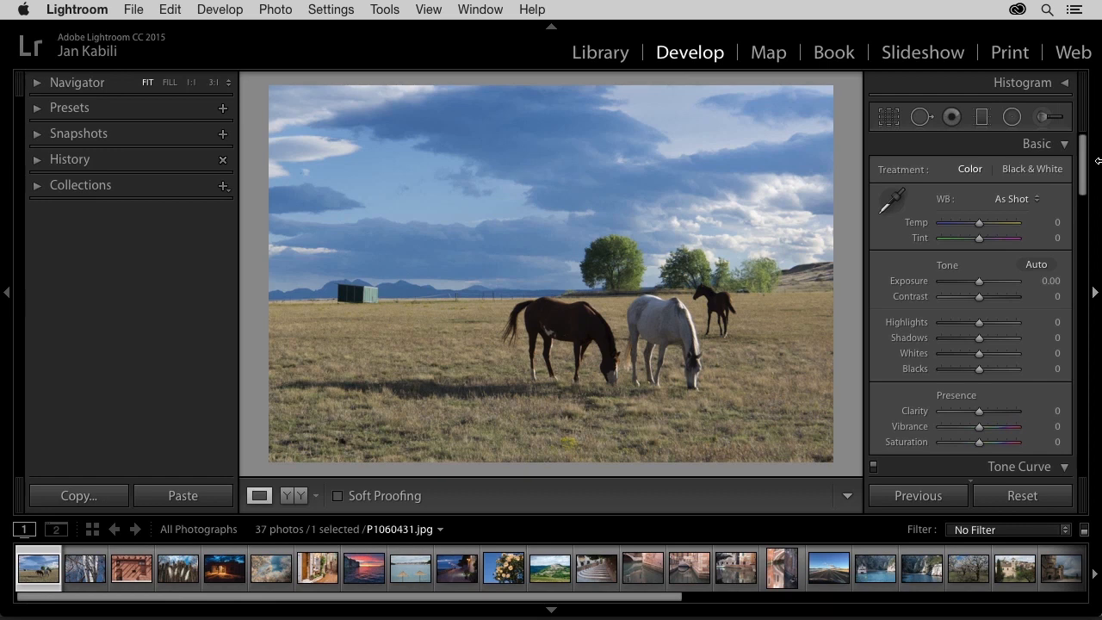
click(1038, 266)
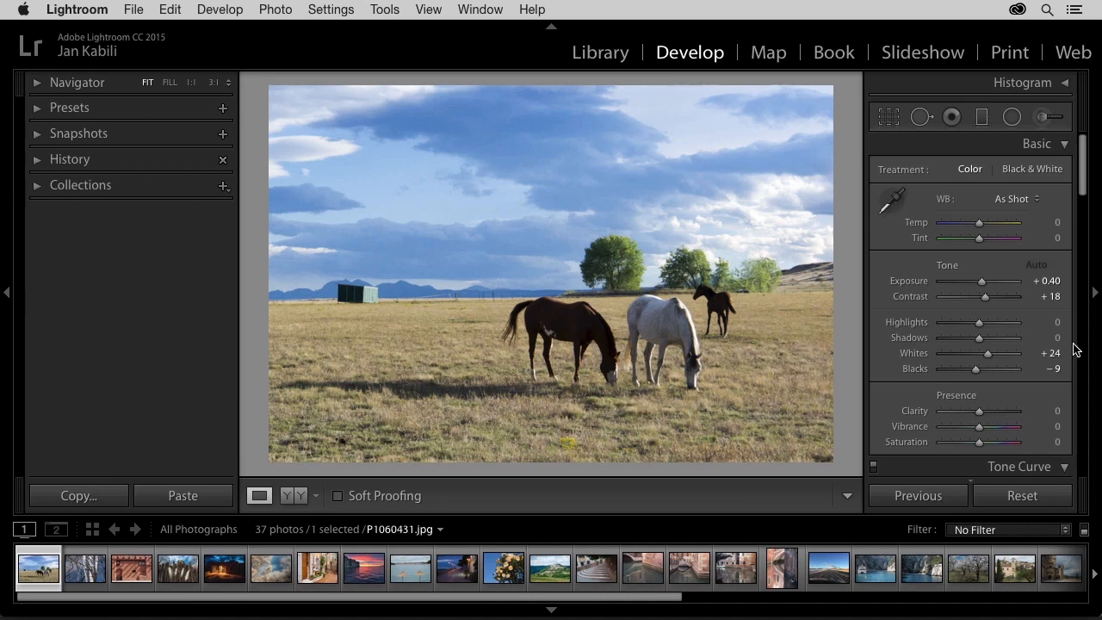
drag(996, 337, 1009, 344)
mouse_move(979, 427)
mouse_down()
mouse_move(1005, 434)
mouse_move(992, 435)
mouse_up()
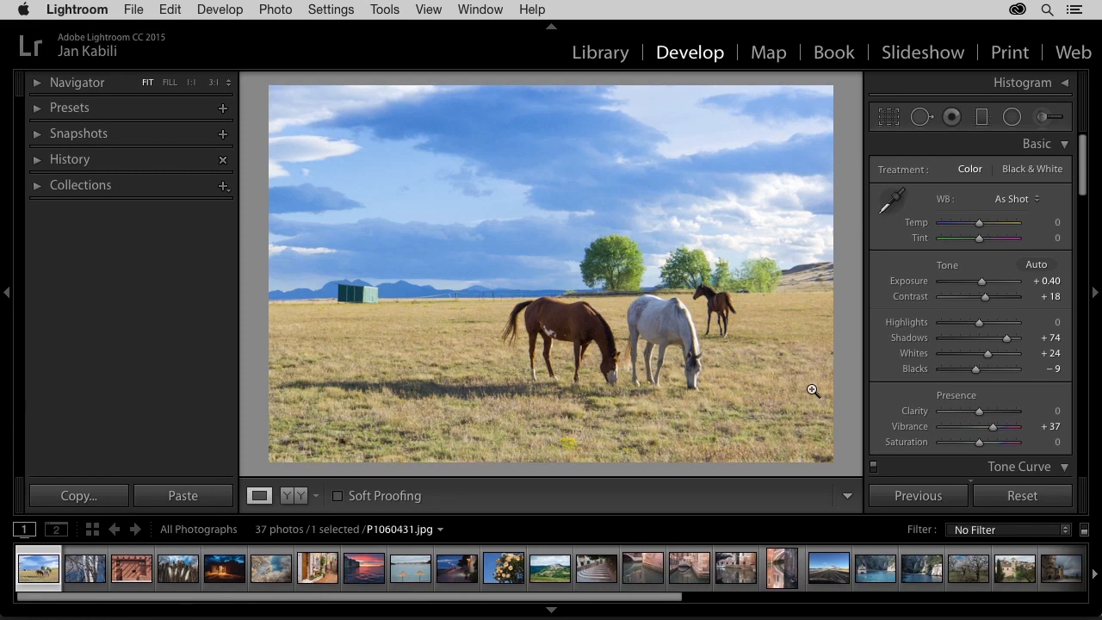
Open the horse photo in Adobe Photoshop CC 2015 as a copy with Lightroom adjustments.
right_click(741, 325)
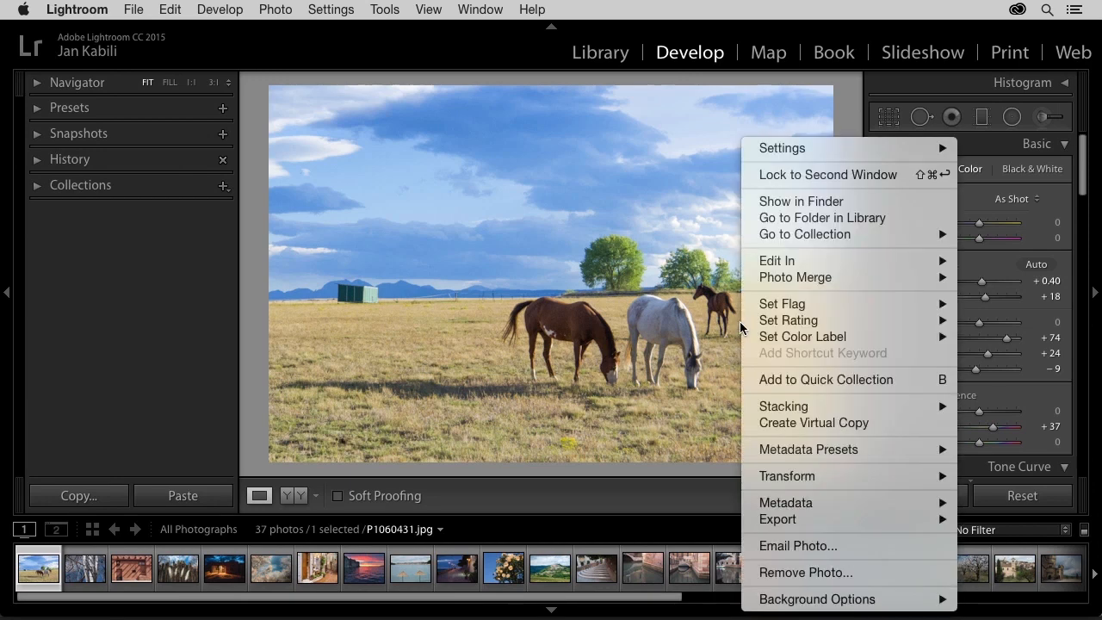
mouse_move(747, 265)
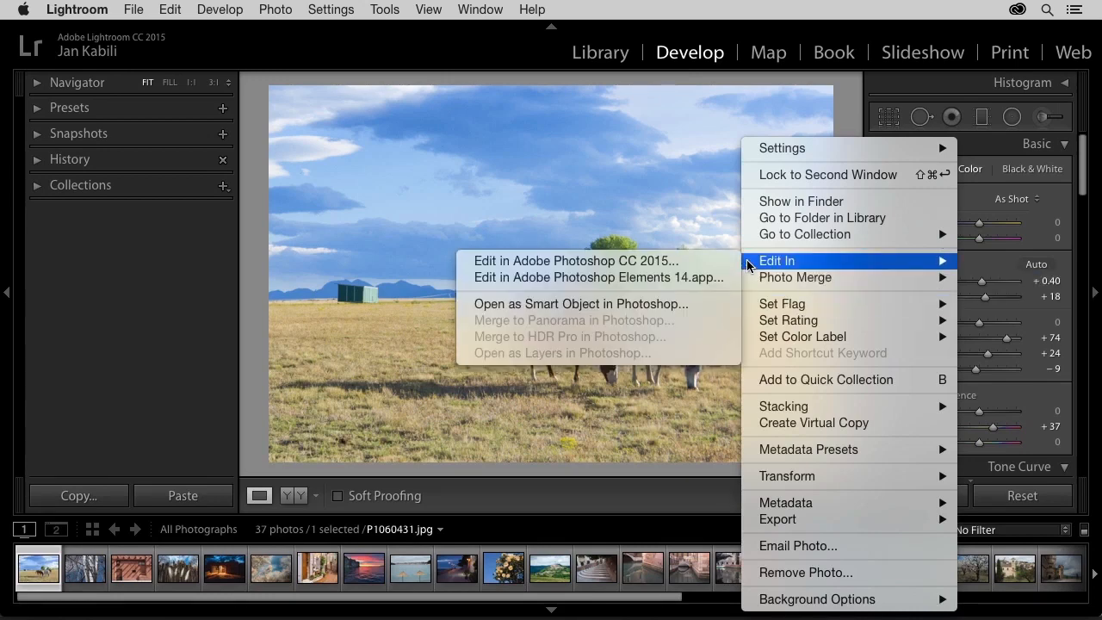
click(697, 266)
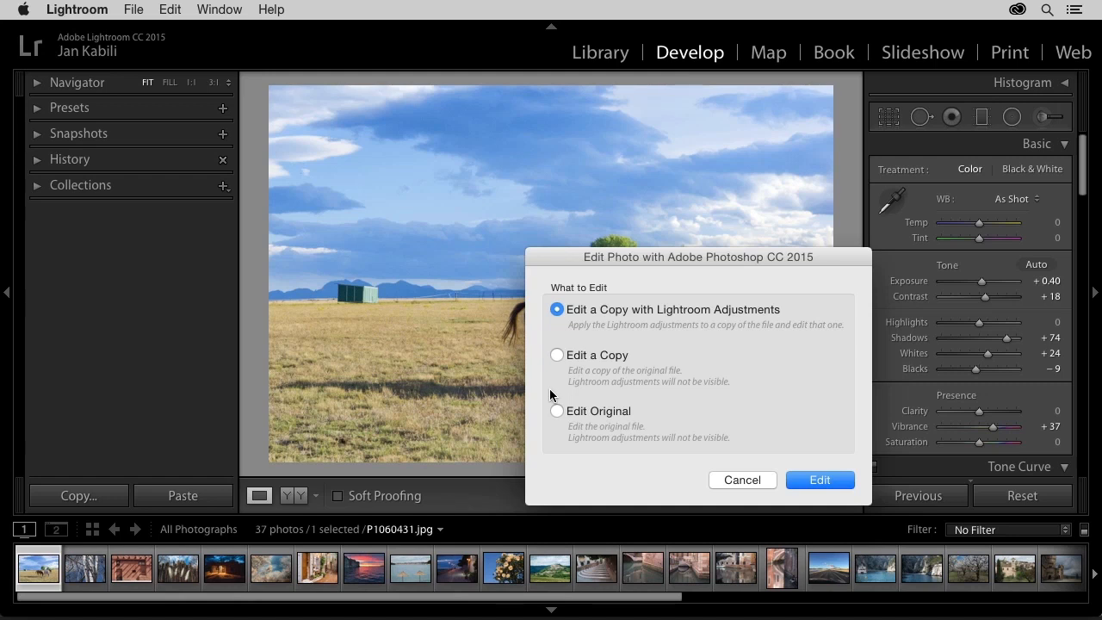
click(799, 480)
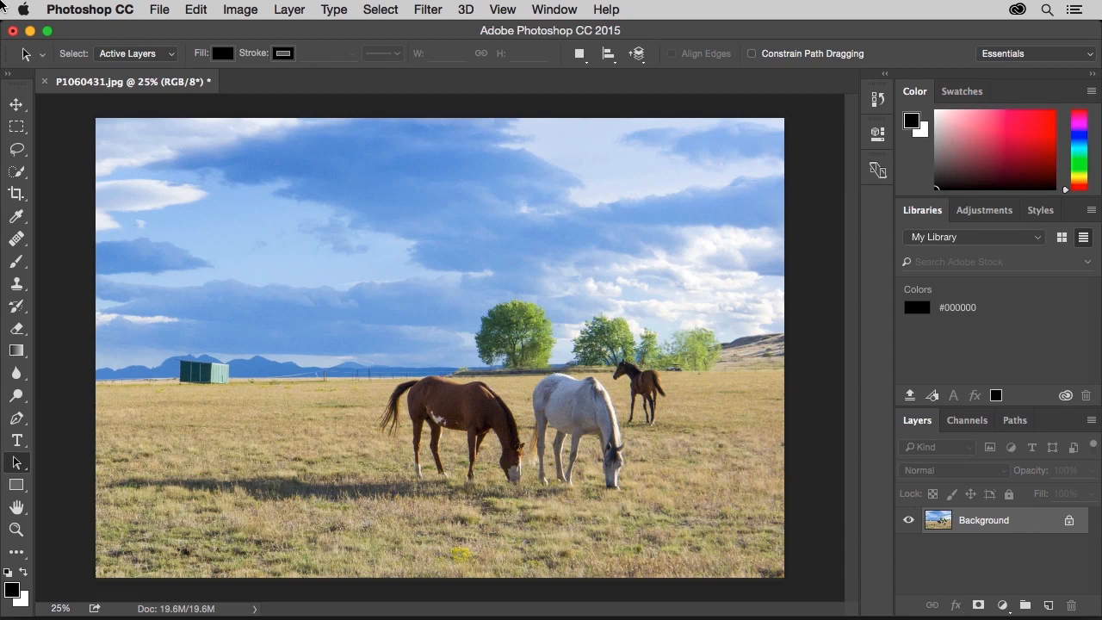
Lasso the small dark horse below the trees, replace it with a Content-Aware fill in Normal mode at 100% opacity, and deselect.
click(18, 150)
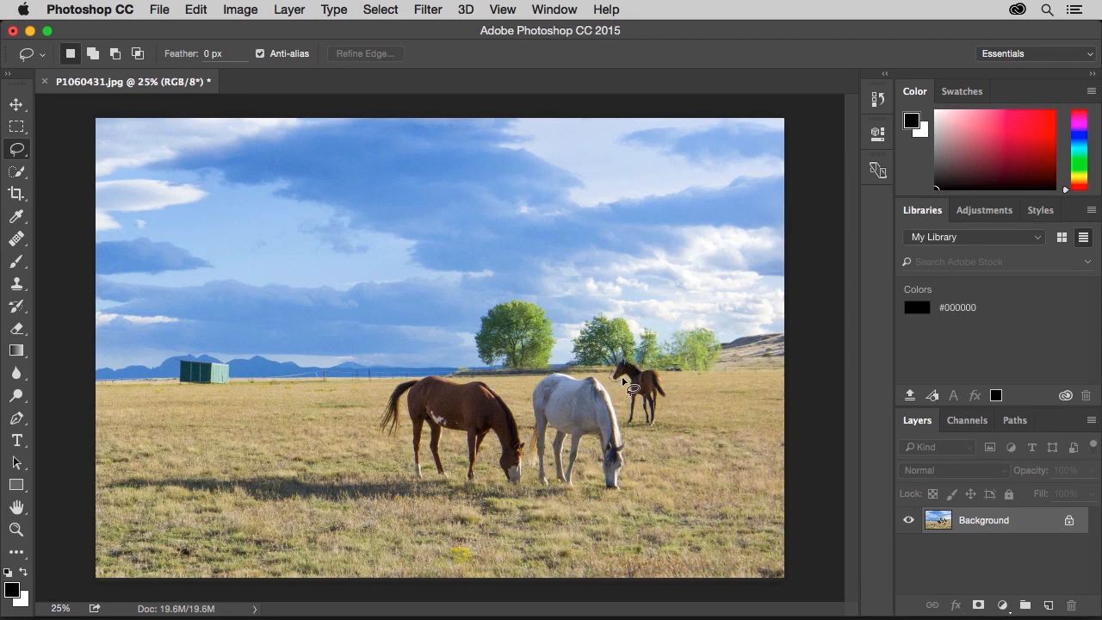
mouse_move(628, 392)
mouse_down()
mouse_move(621, 415)
mouse_move(629, 425)
mouse_move(642, 412)
mouse_move(652, 426)
mouse_move(665, 405)
mouse_move(661, 378)
mouse_move(637, 362)
mouse_move(613, 372)
mouse_up()
click(195, 10)
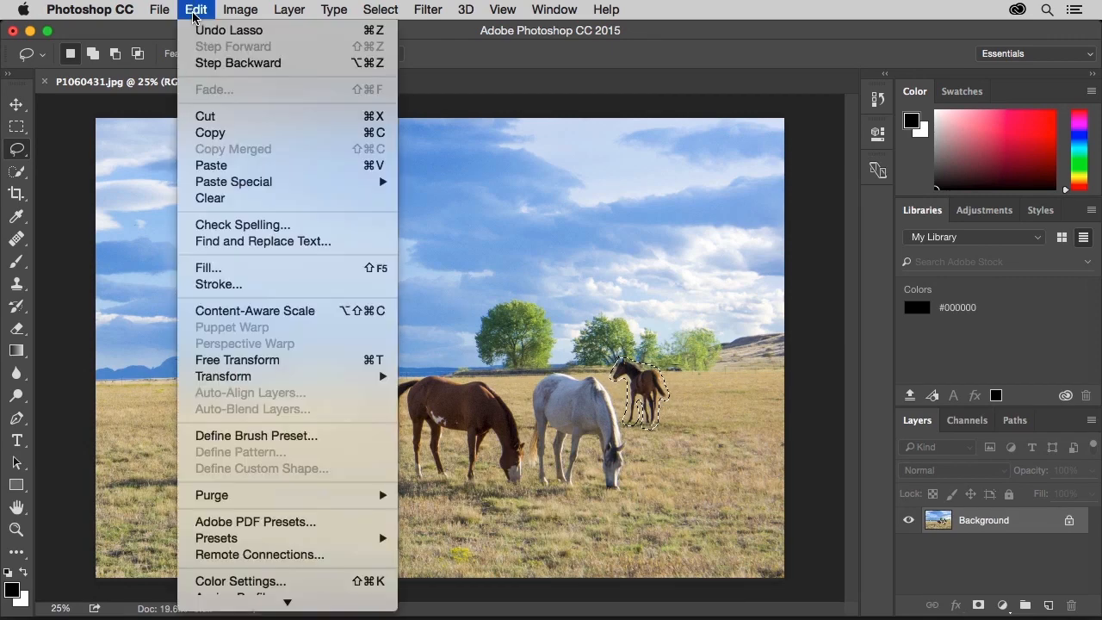
click(270, 268)
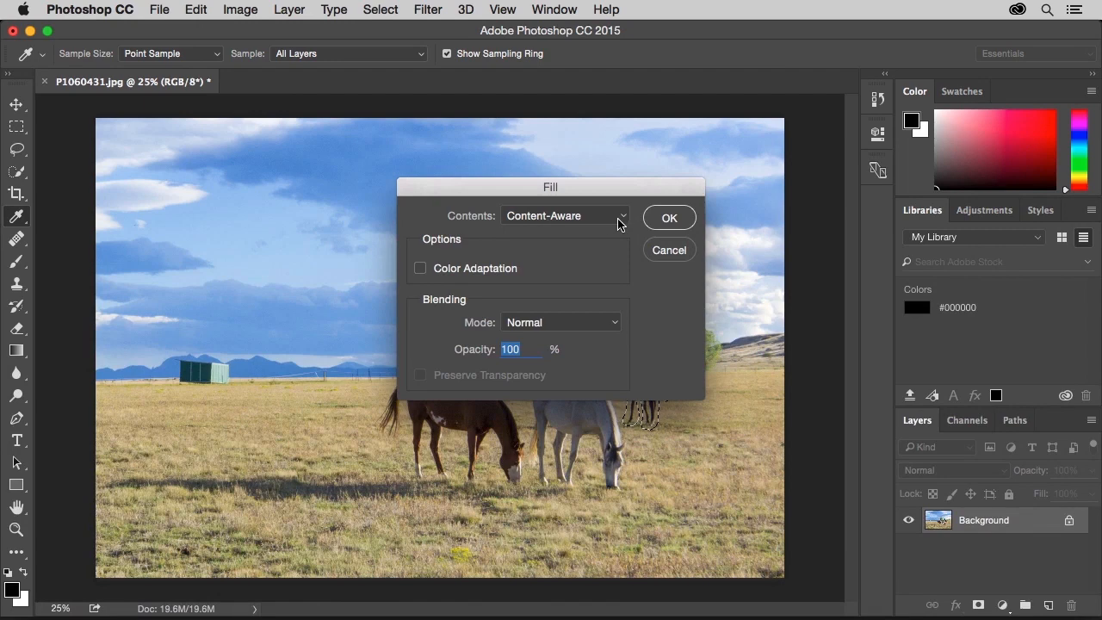
click(618, 219)
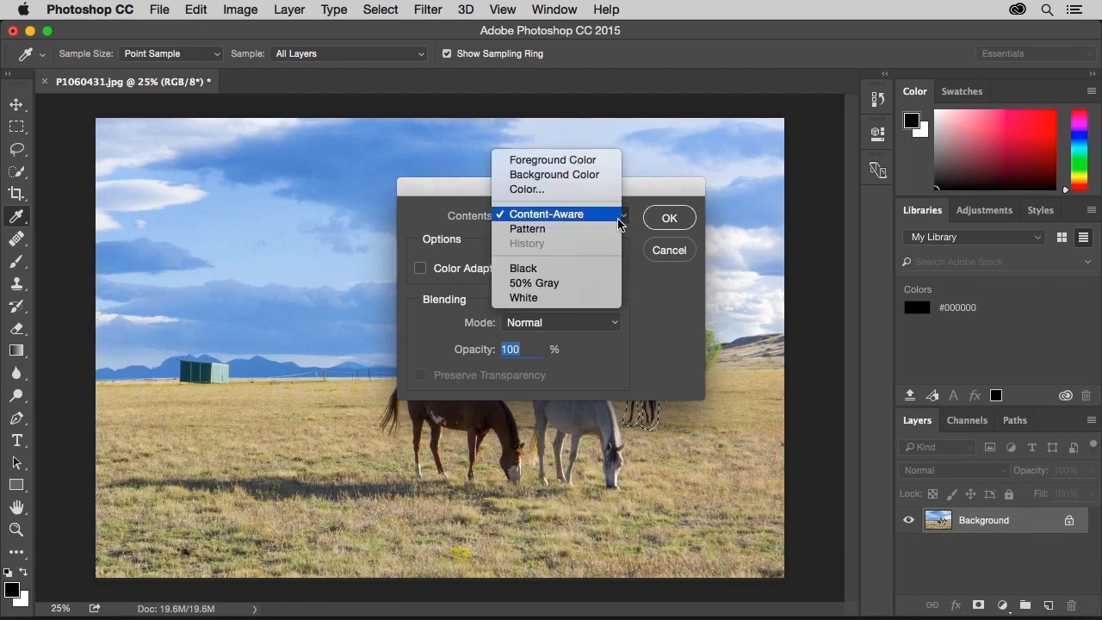
click(617, 215)
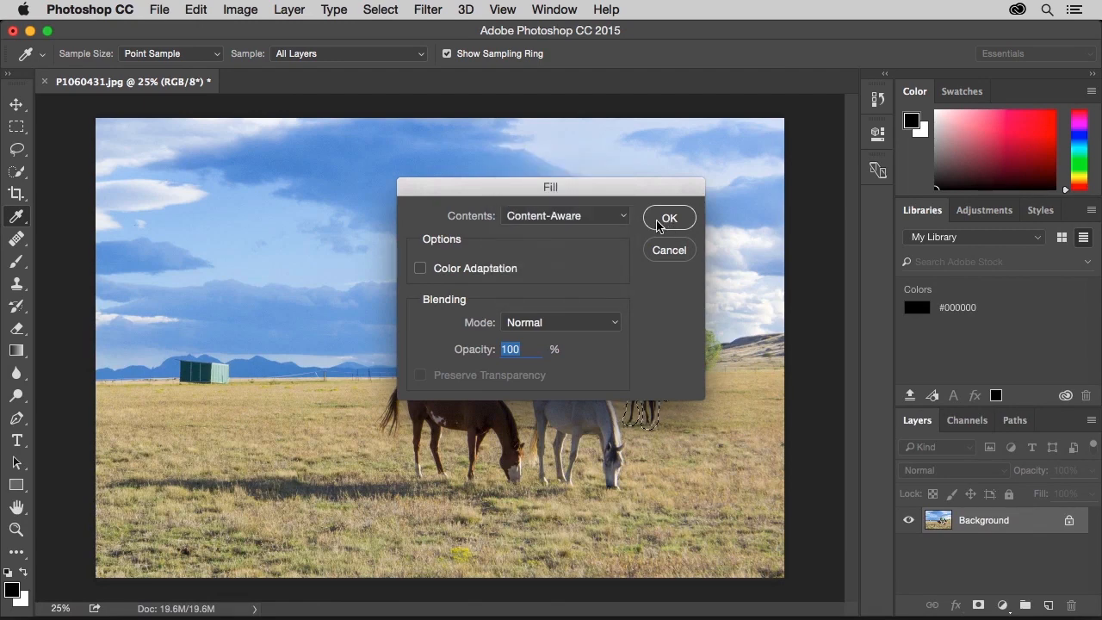
click(652, 220)
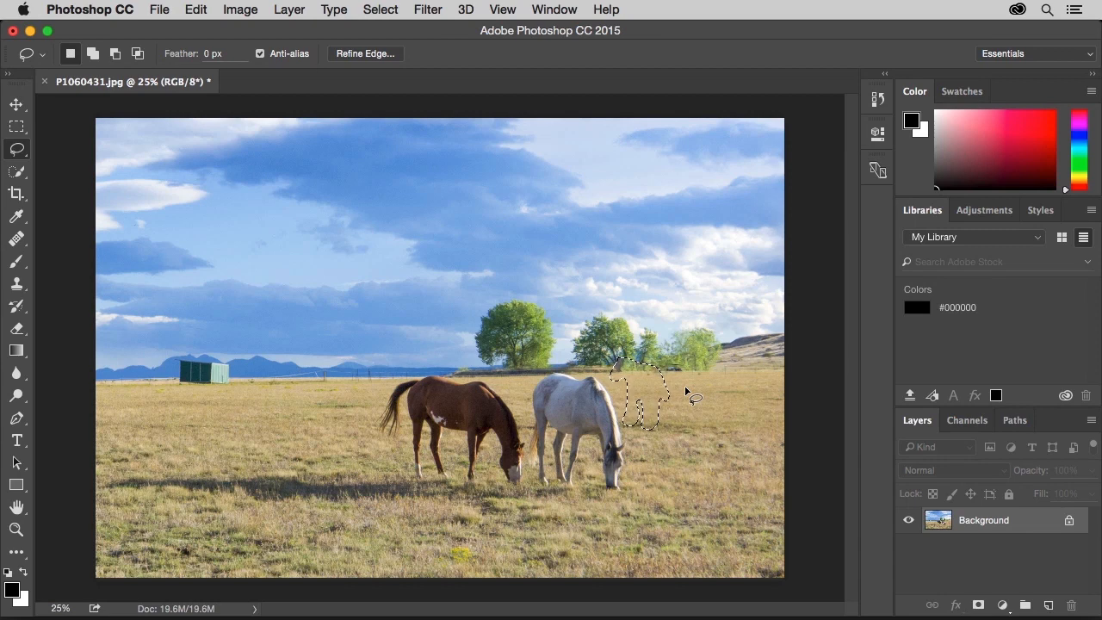
click(377, 11)
click(452, 48)
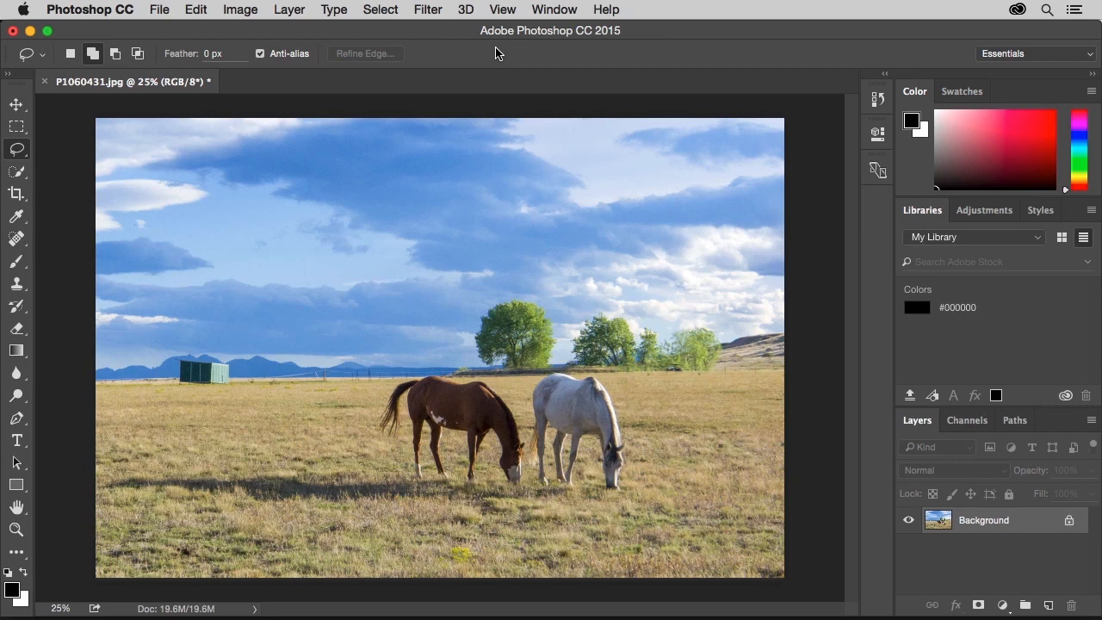
Save and close the retouched copy, and switch back to Lightroom to select the original horse photo beside it.
click(165, 14)
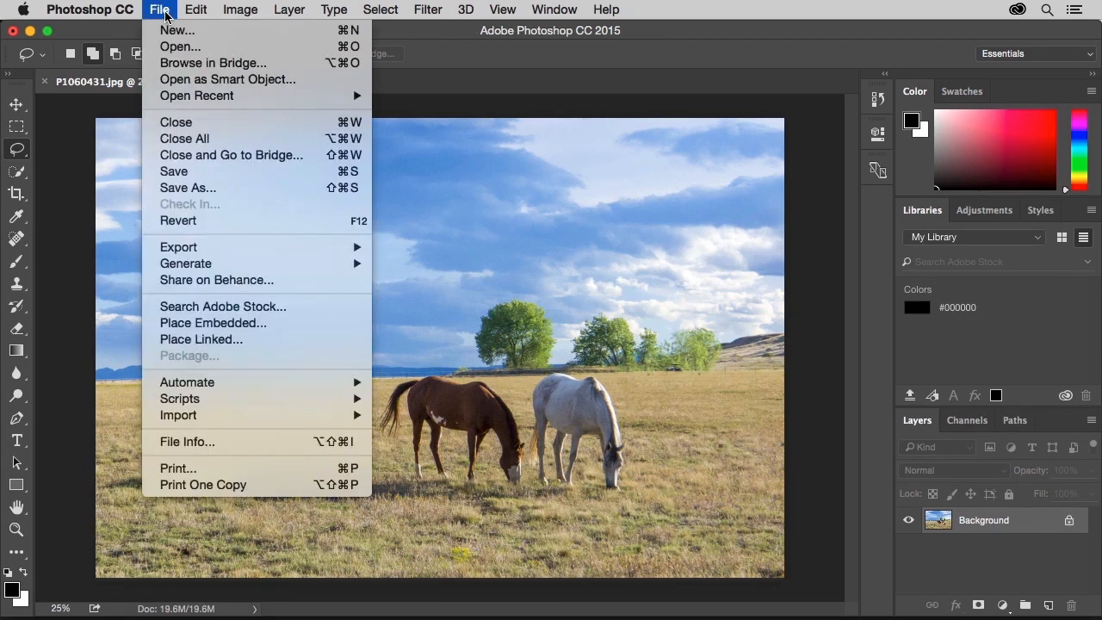
click(216, 171)
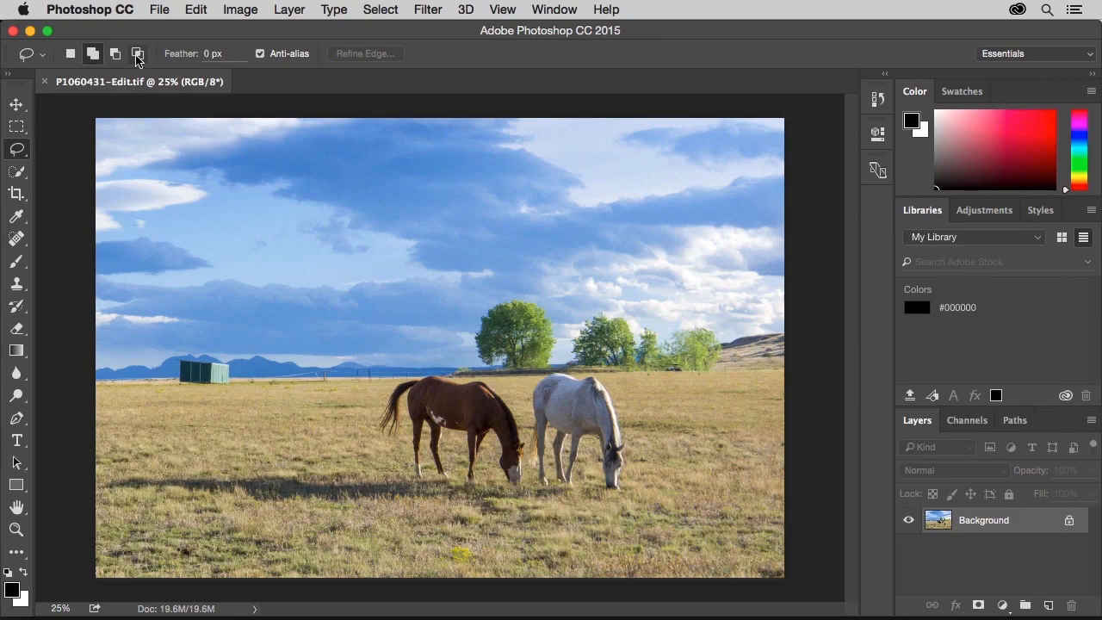
click(160, 12)
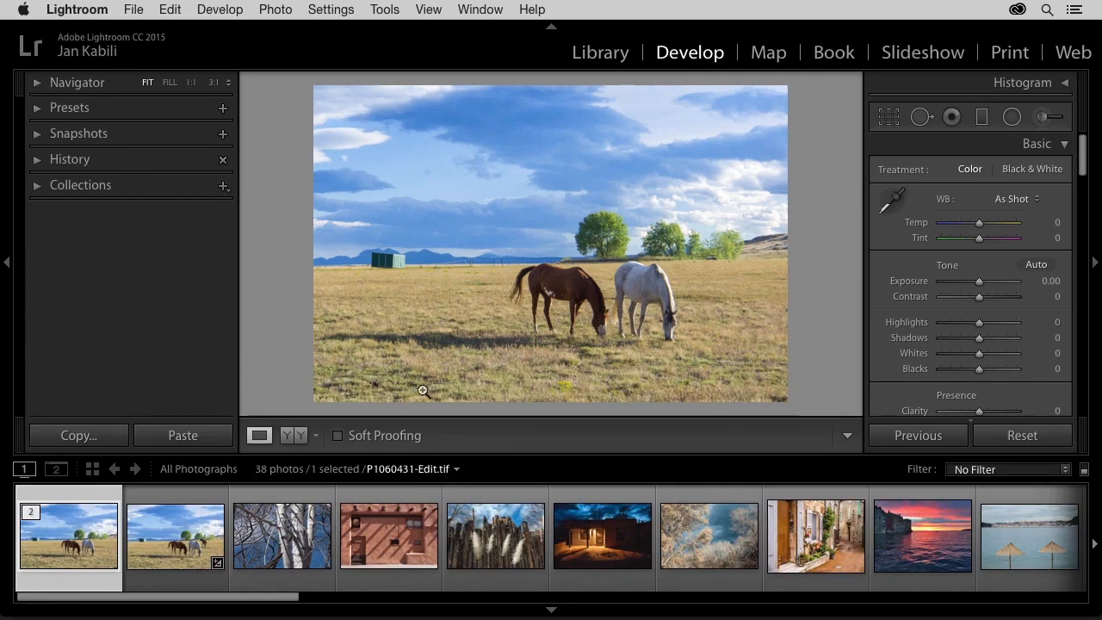
click(208, 505)
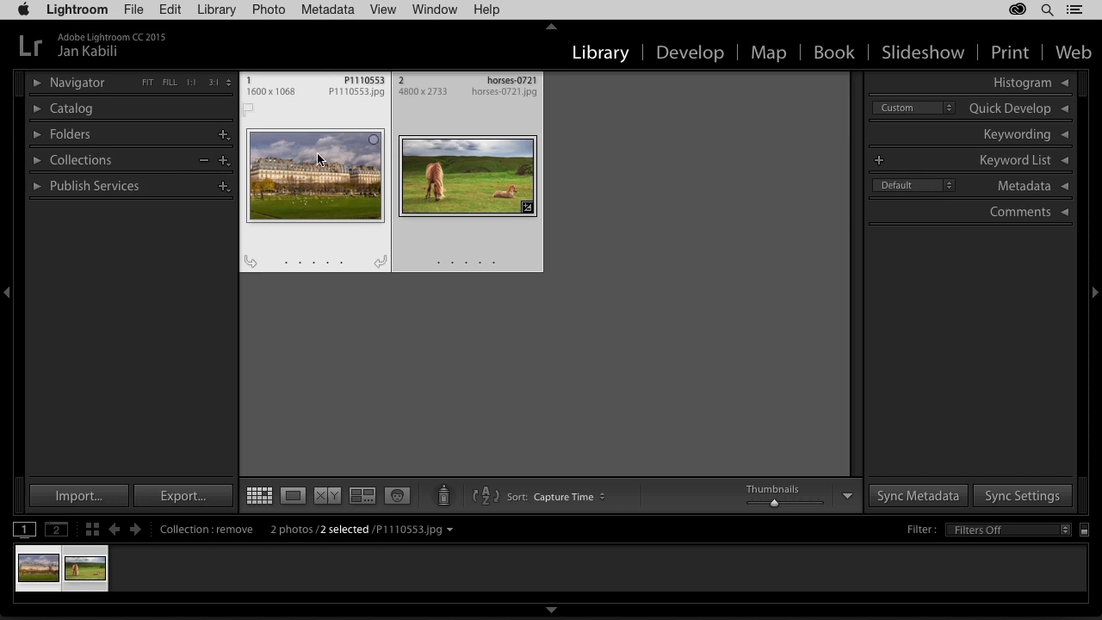
Open the two selected photos, P1110553.jpg and horses-0721.jpg, in Adobe Photoshop CC 2015 as copies with Lightroom adjustments.
right_click(452, 192)
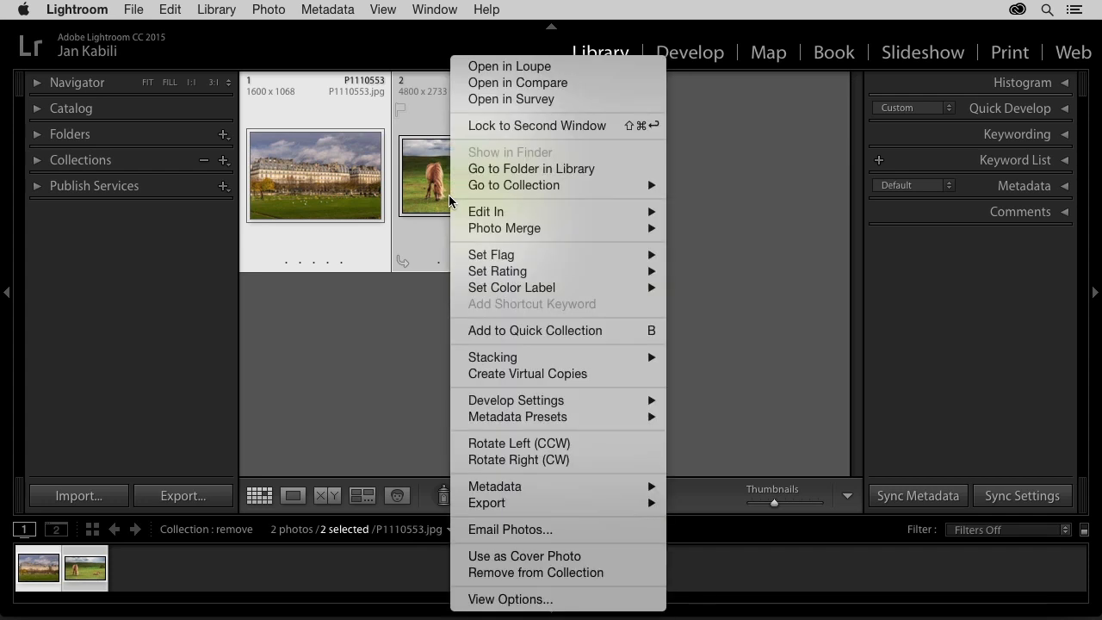
mouse_move(525, 212)
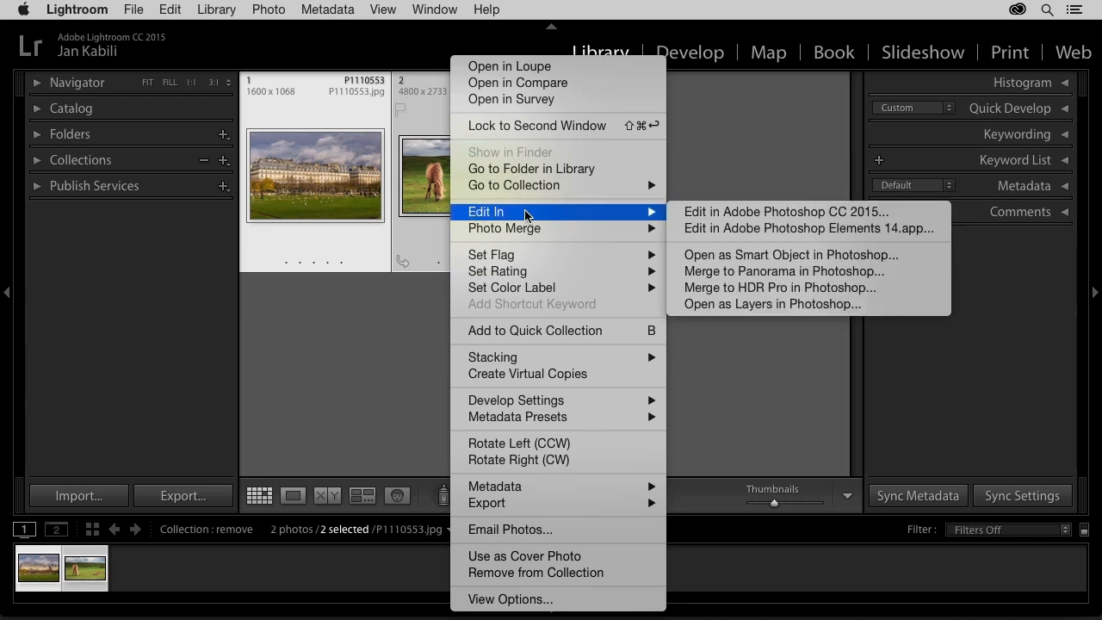
click(697, 213)
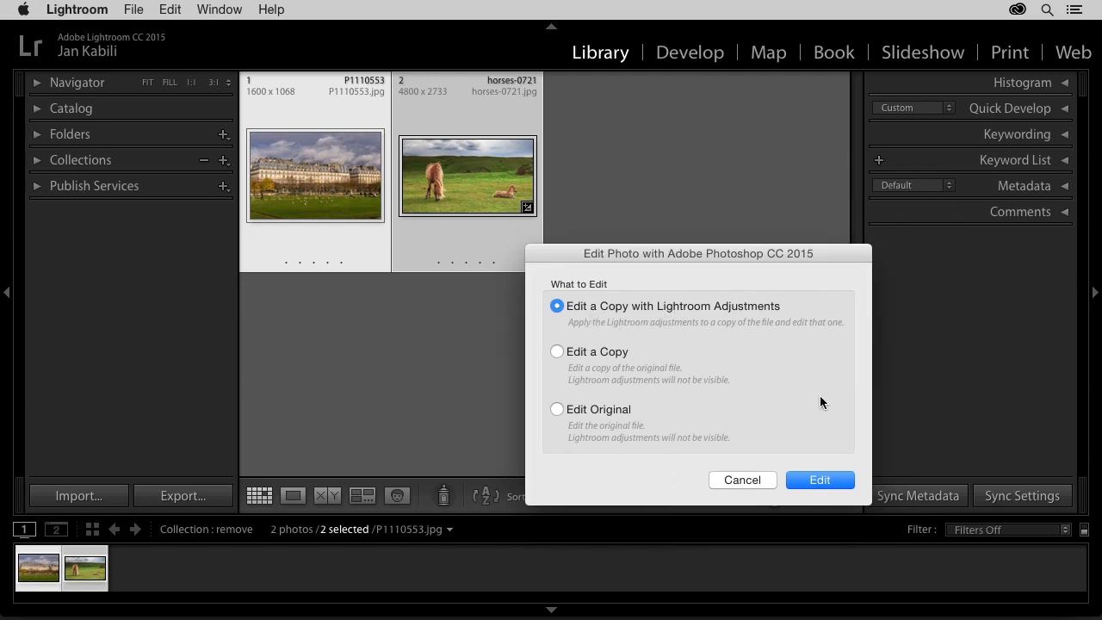
click(803, 484)
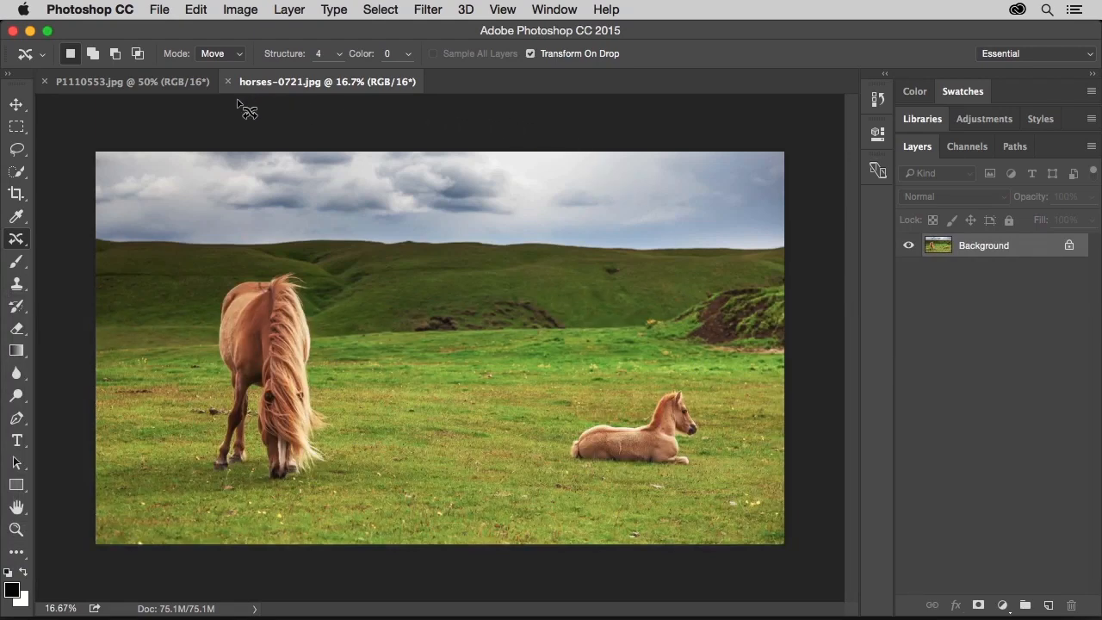
Remove the white birds from the lawn in P1110553.jpg with the Content-Aware Spot Healing Brush.
click(129, 82)
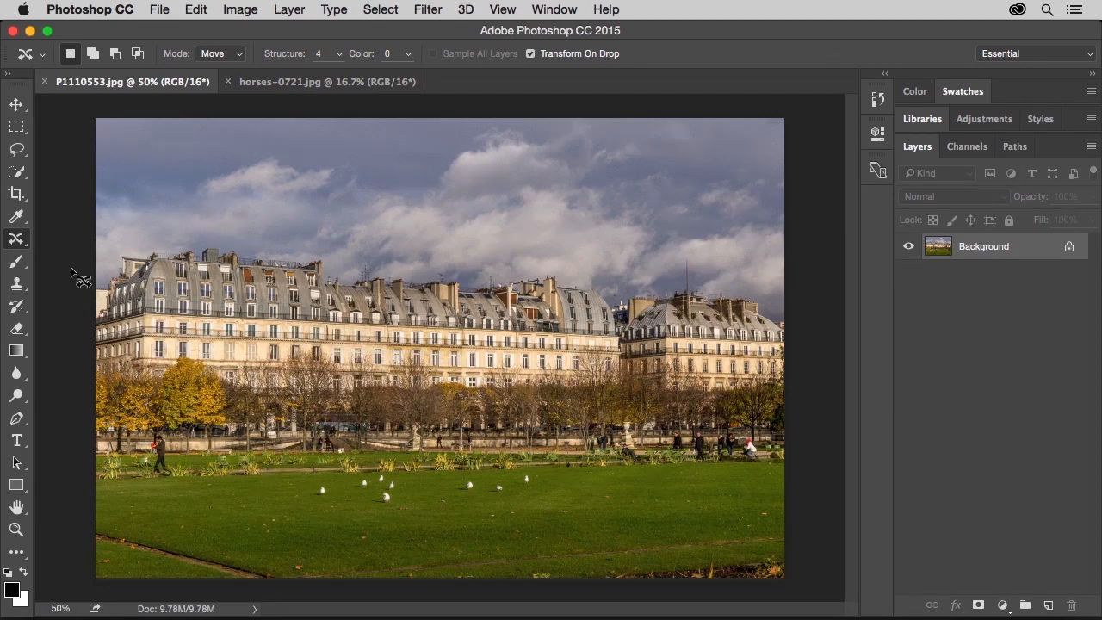
click(27, 240)
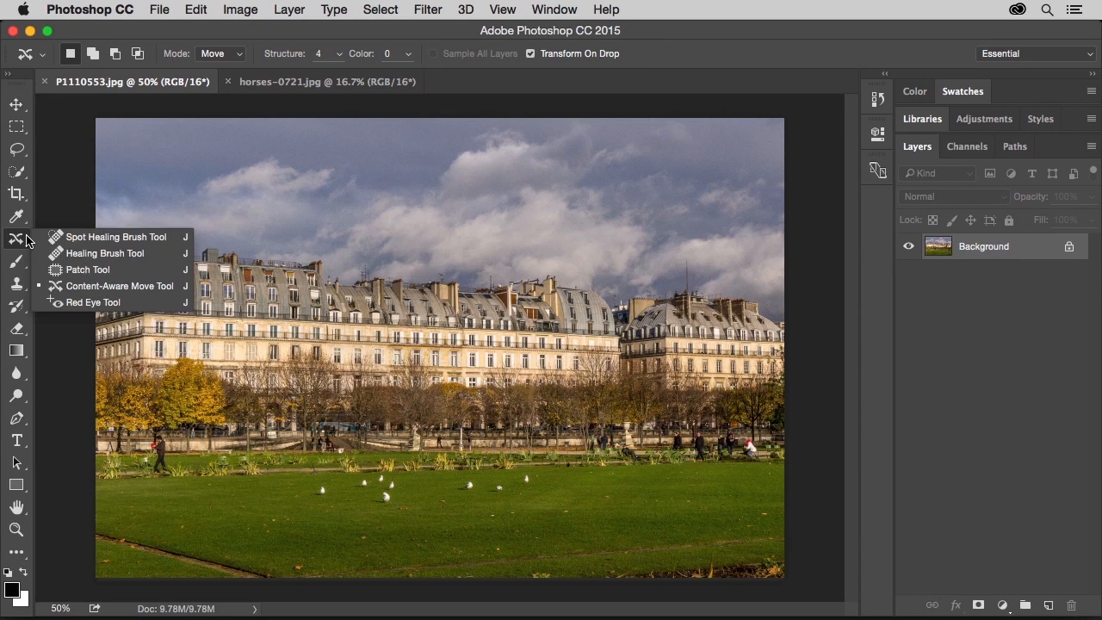
click(78, 243)
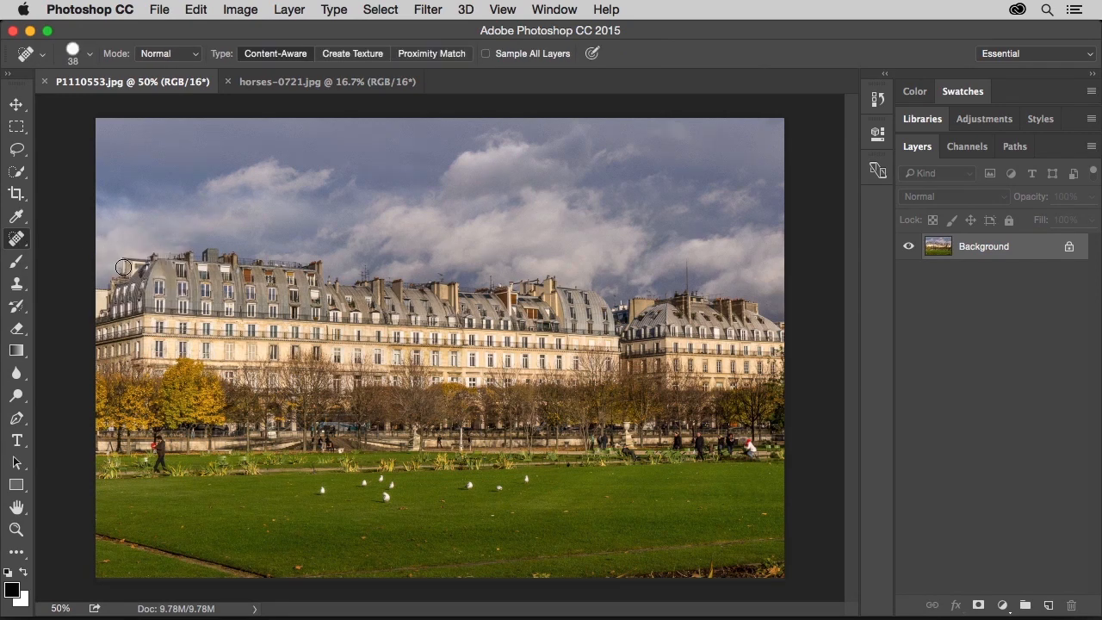
click(384, 498)
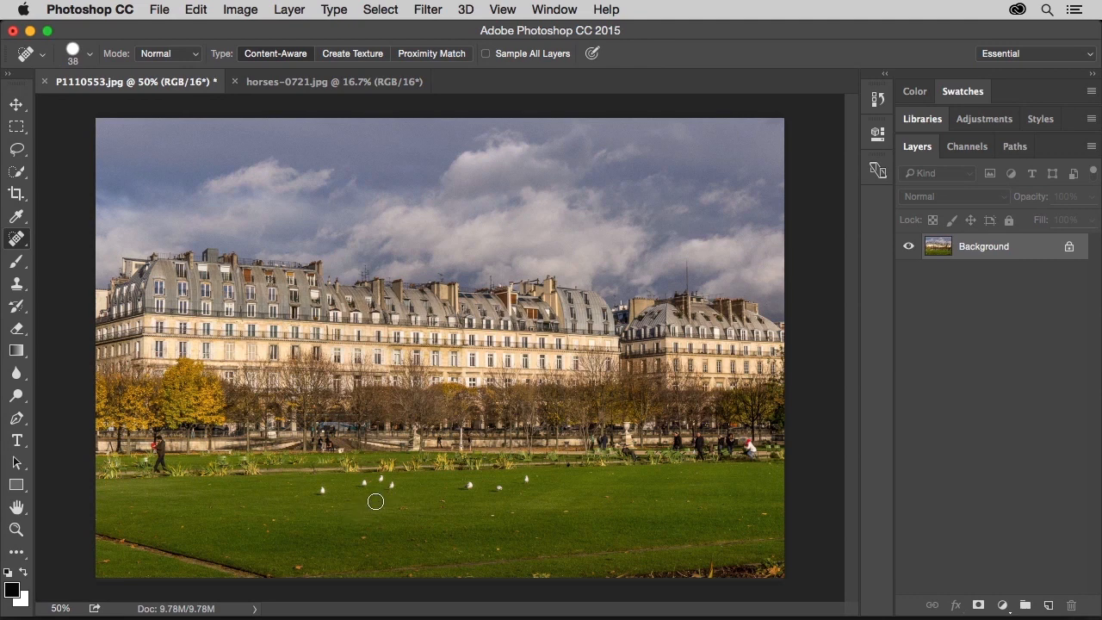
click(322, 492)
click(359, 486)
drag(359, 486, 521, 487)
Replace the bare dirt in the photo's lower-right corner with nearby grass using the Patch tool in Content-Aware mode, and deselect.
right_click(17, 245)
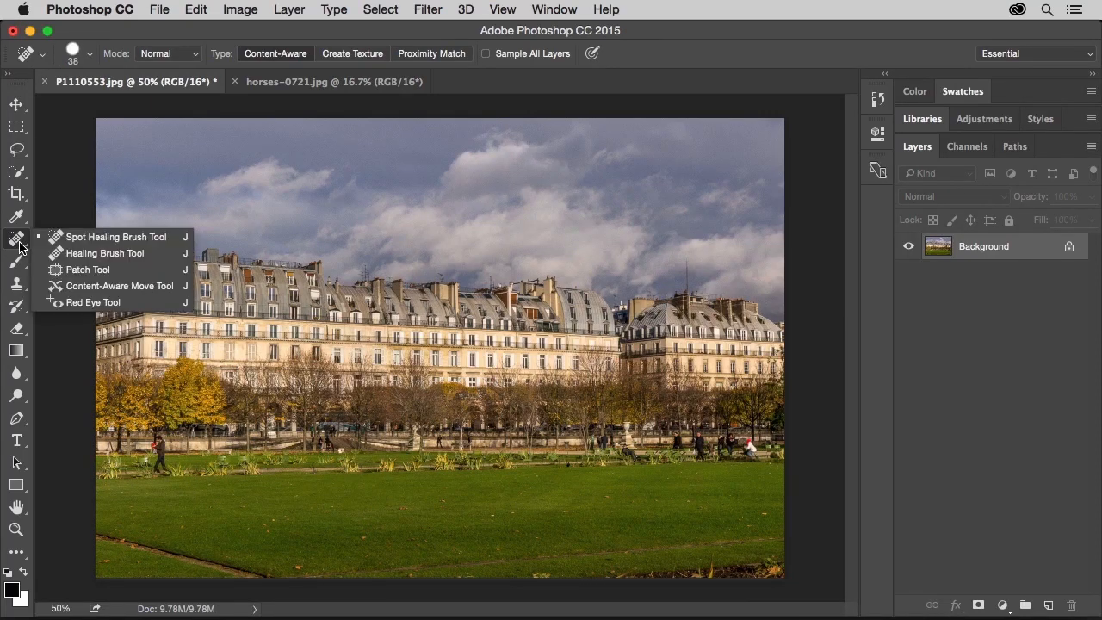
click(143, 277)
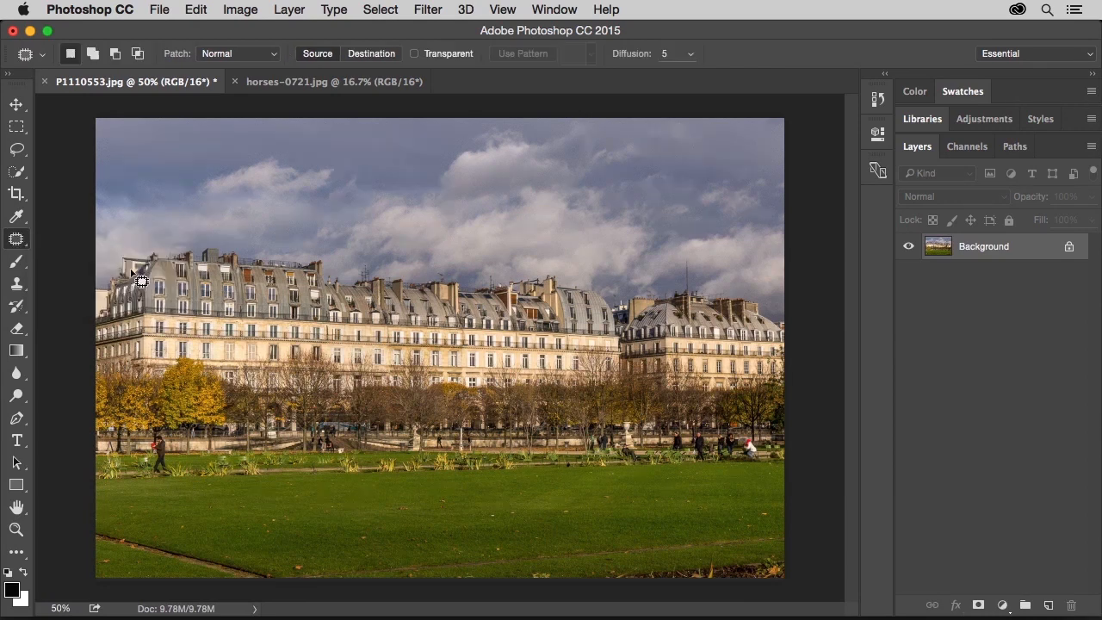
click(272, 55)
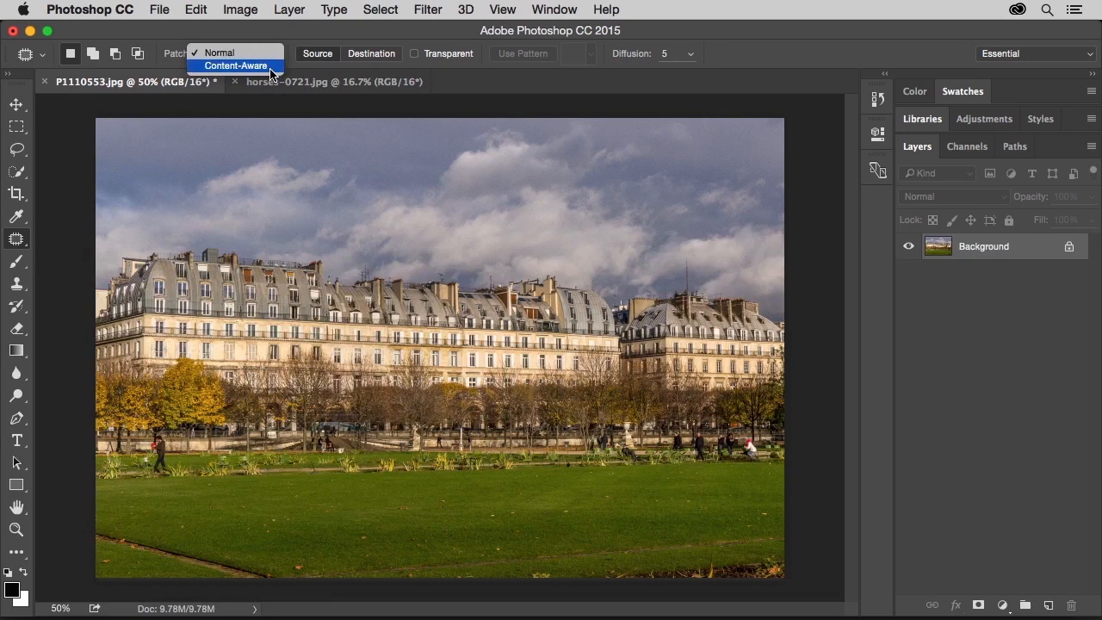
click(271, 67)
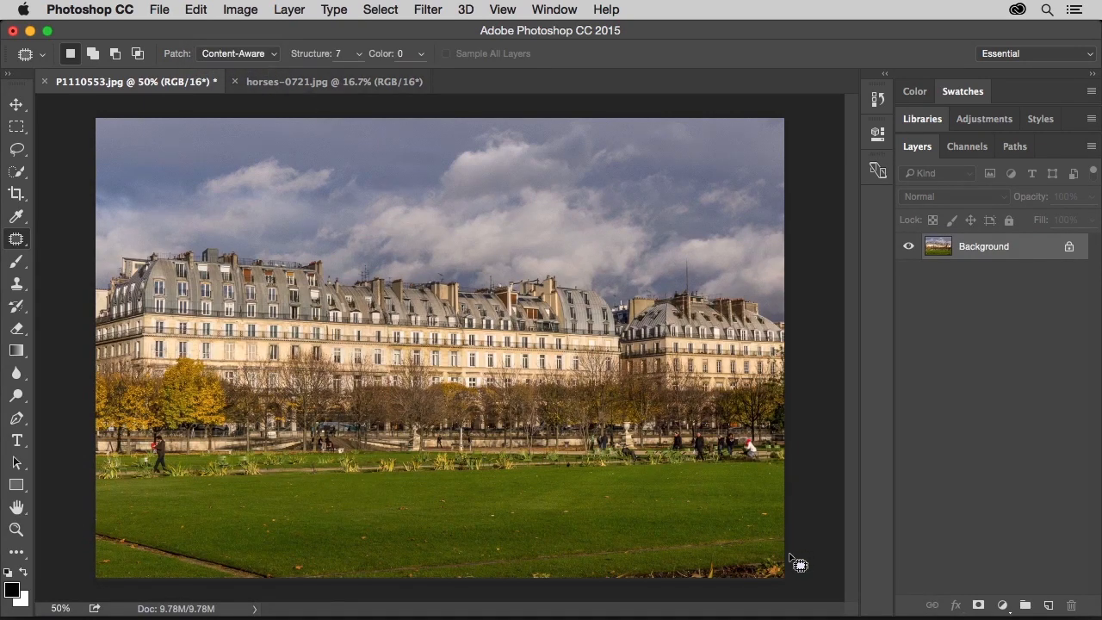
mouse_move(781, 552)
mouse_down()
mouse_move(616, 568)
mouse_move(590, 583)
mouse_move(613, 594)
mouse_move(781, 601)
mouse_move(799, 599)
mouse_move(793, 555)
mouse_up()
drag(793, 560, 793, 561)
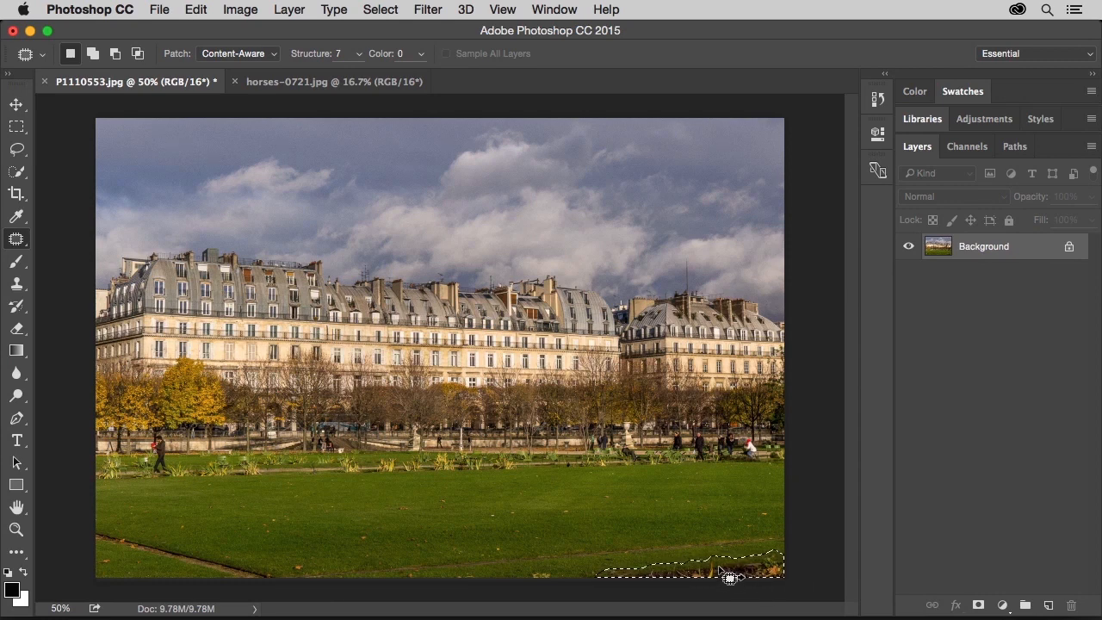
drag(730, 577, 551, 539)
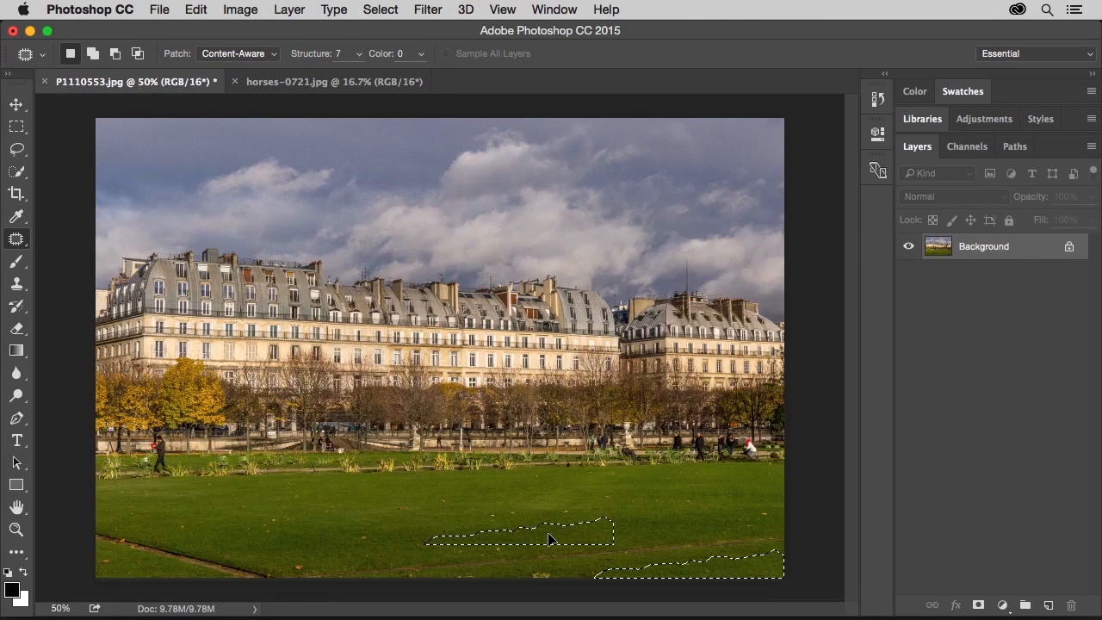
drag(551, 539, 549, 538)
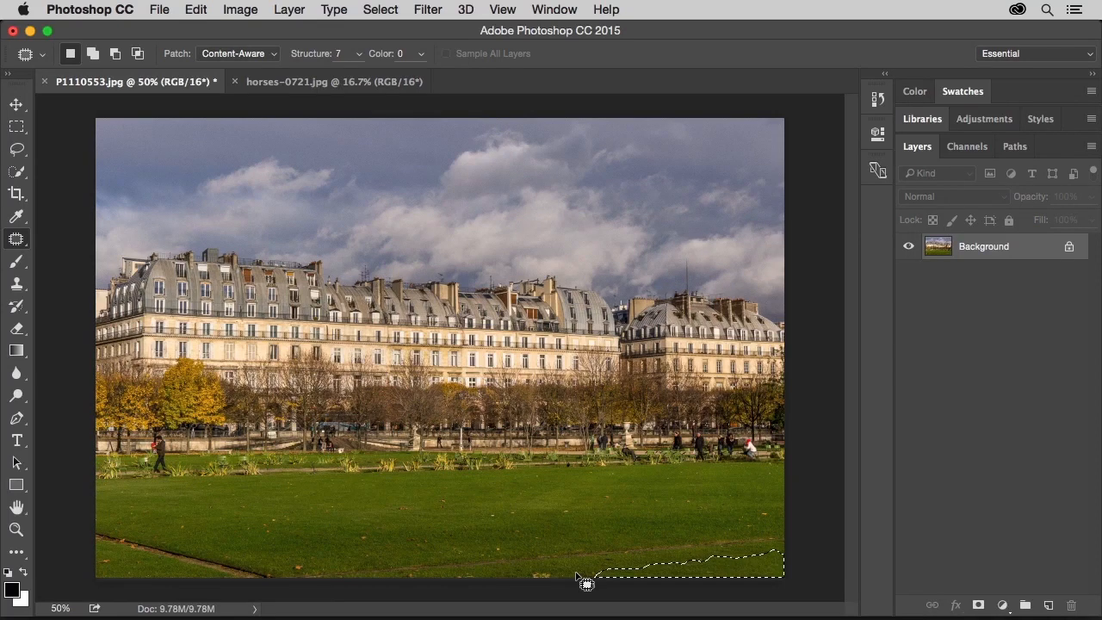
click(381, 9)
click(388, 46)
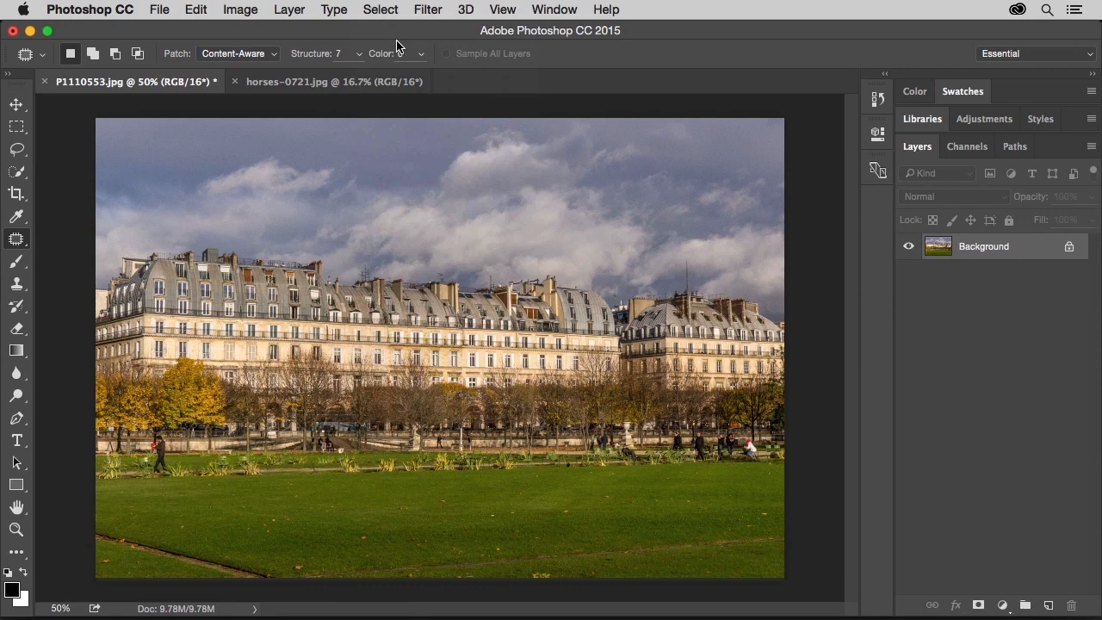
Save the retouched P1110553 photo and switch to the horses-0721.jpg document.
click(157, 12)
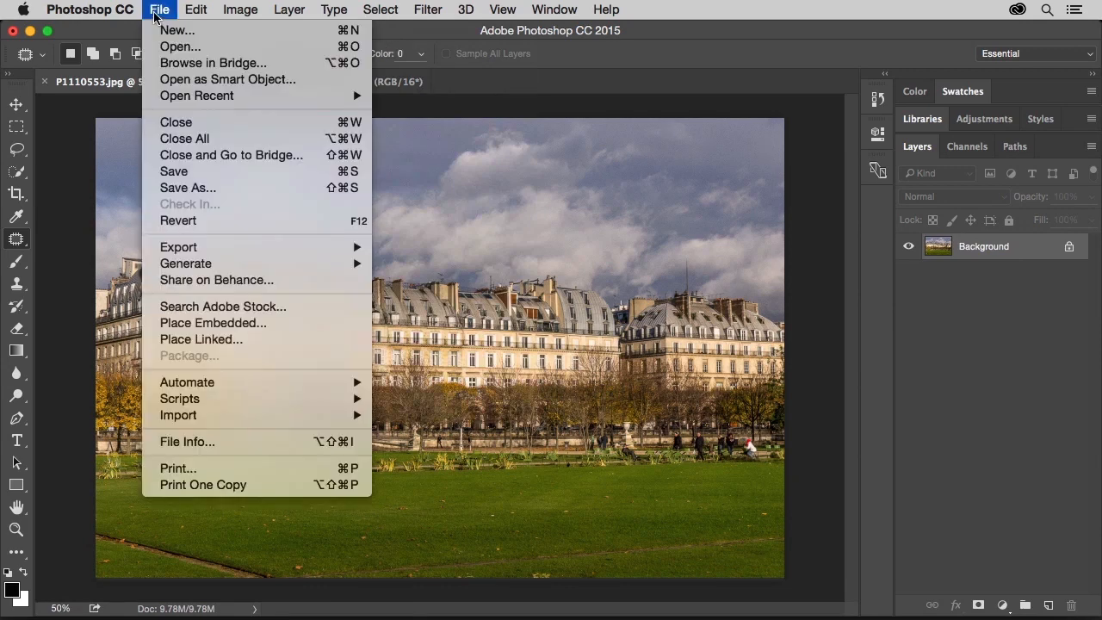
click(175, 172)
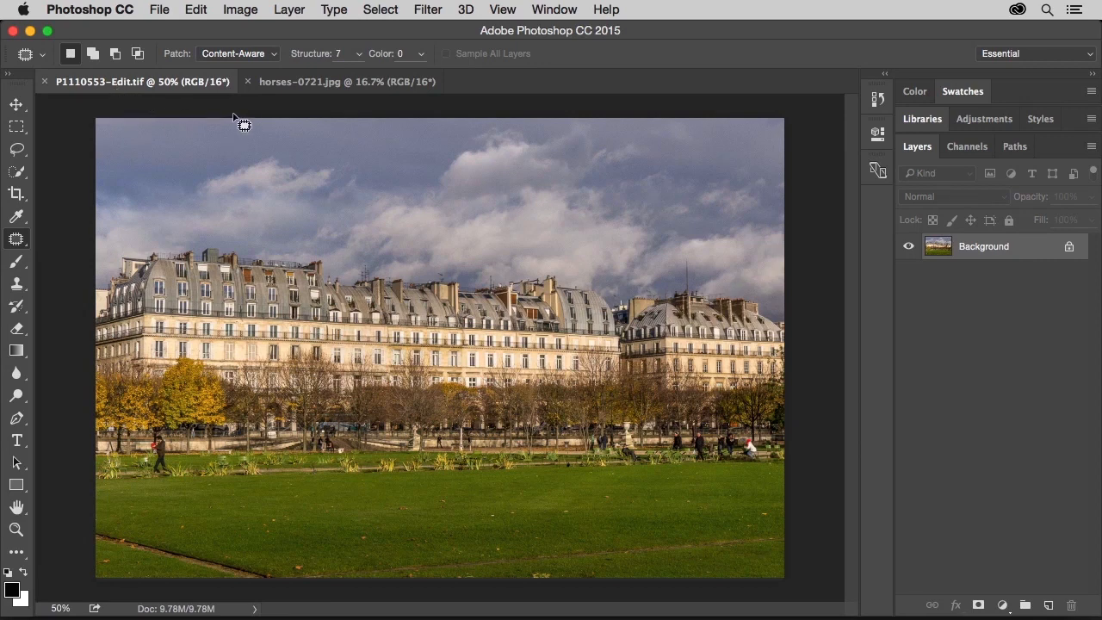
click(320, 83)
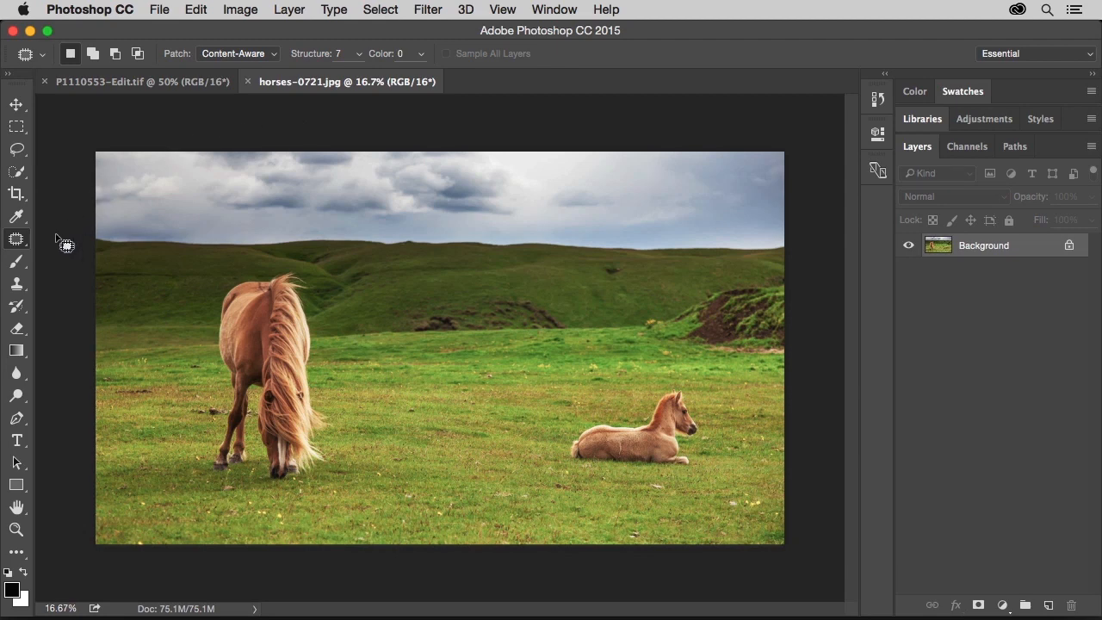
Move the lying foal closer to the grazing horse with the Content-Aware Move Tool in Move mode, scaling it down slightly.
click(26, 243)
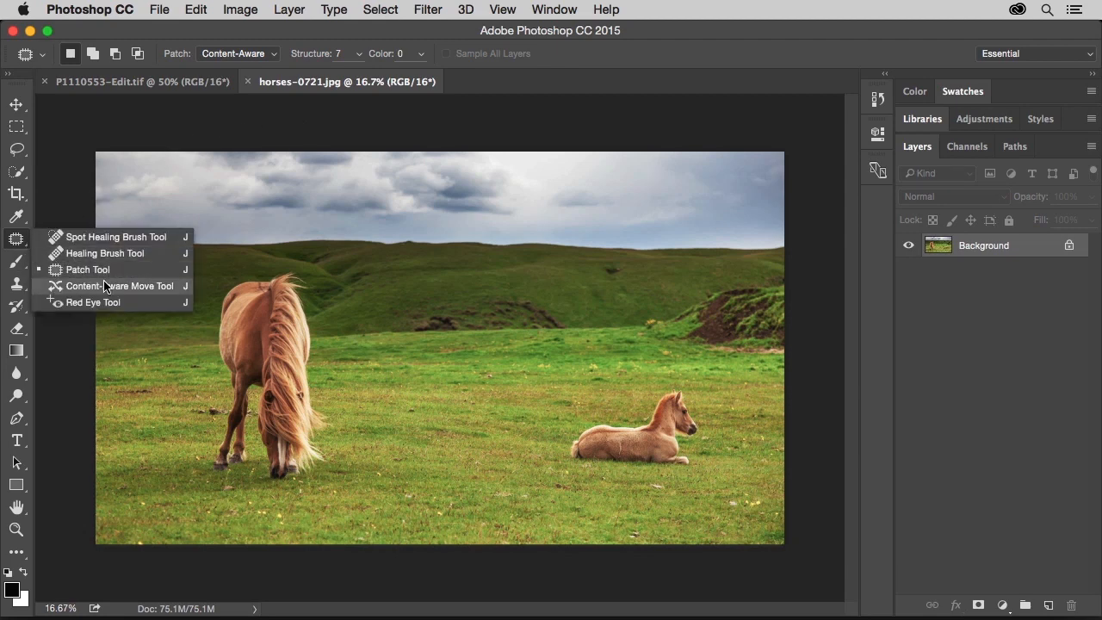
click(148, 293)
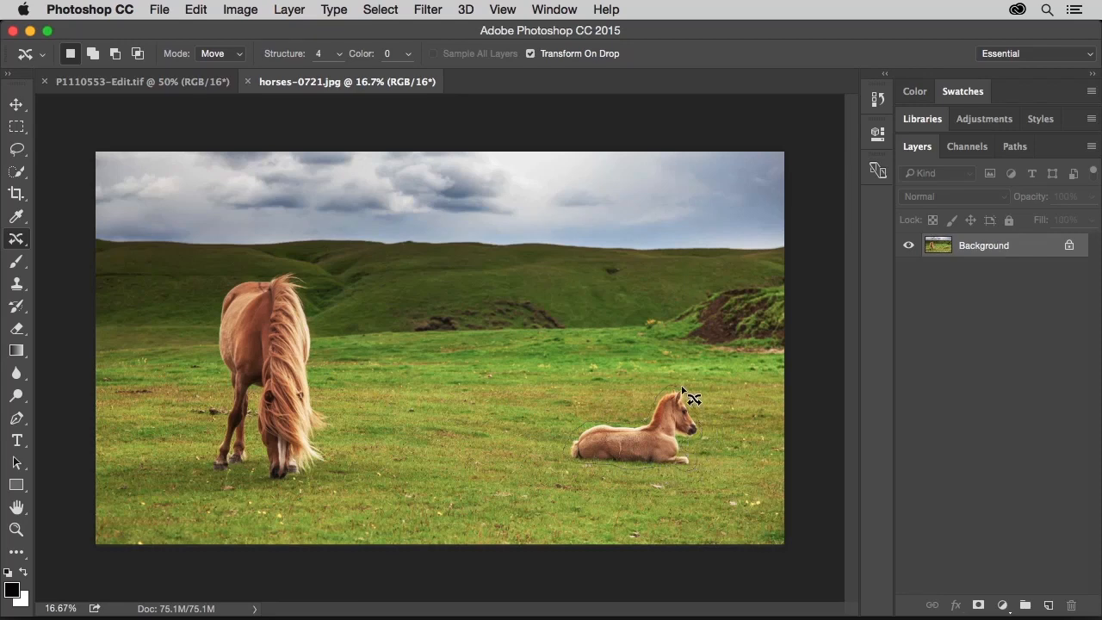
mouse_move(682, 391)
mouse_down()
mouse_move(697, 414)
mouse_move(656, 470)
mouse_move(568, 456)
mouse_move(674, 390)
mouse_up()
drag(638, 440, 532, 417)
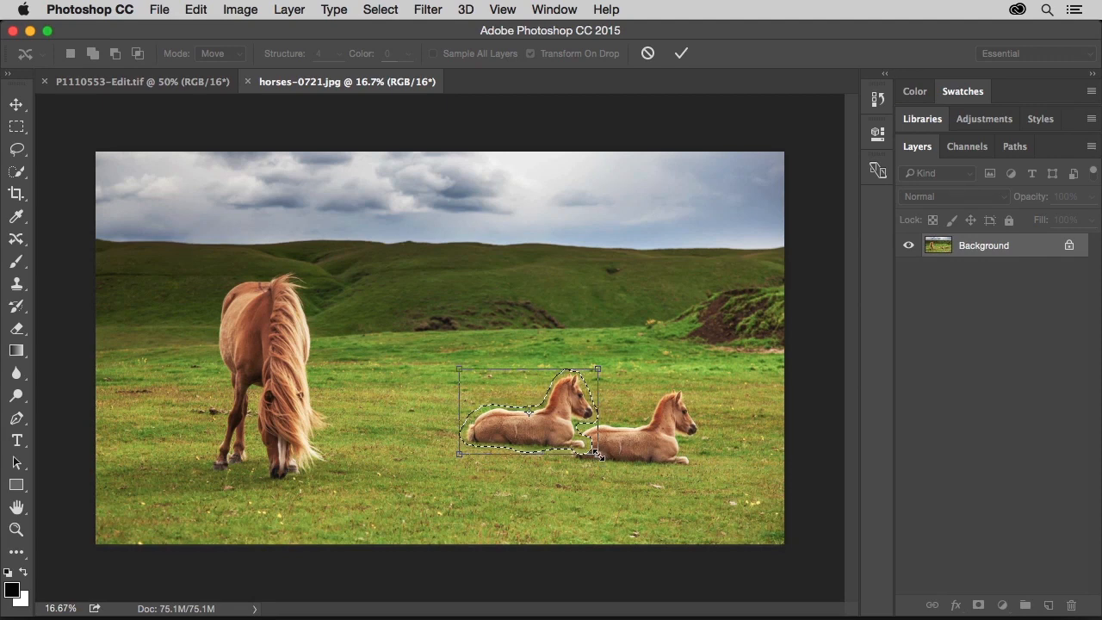
drag(599, 454, 587, 445)
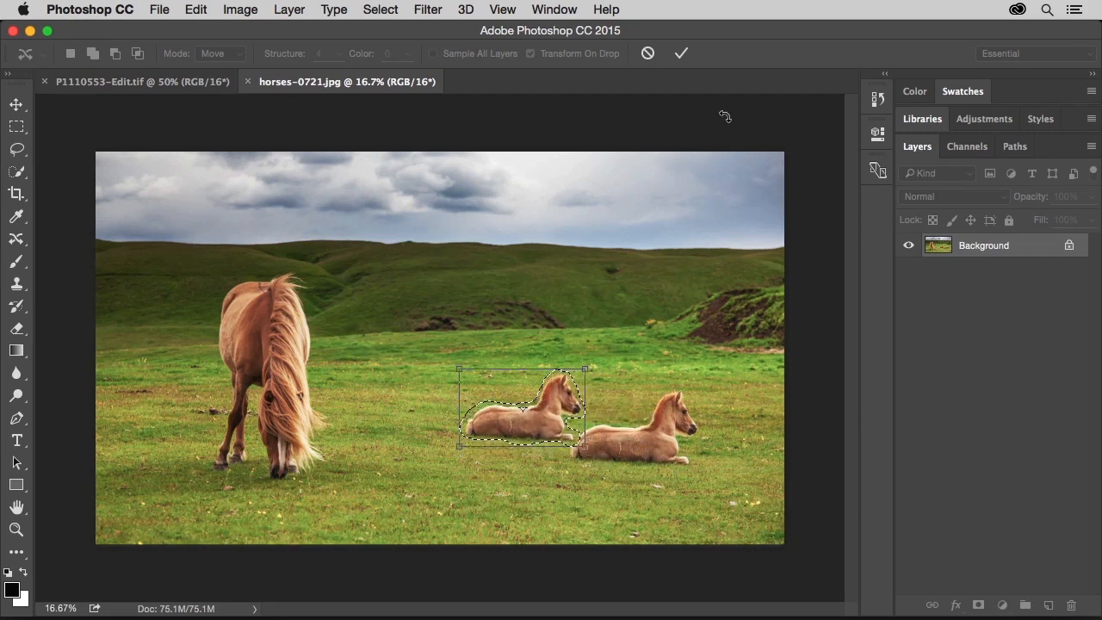
click(680, 53)
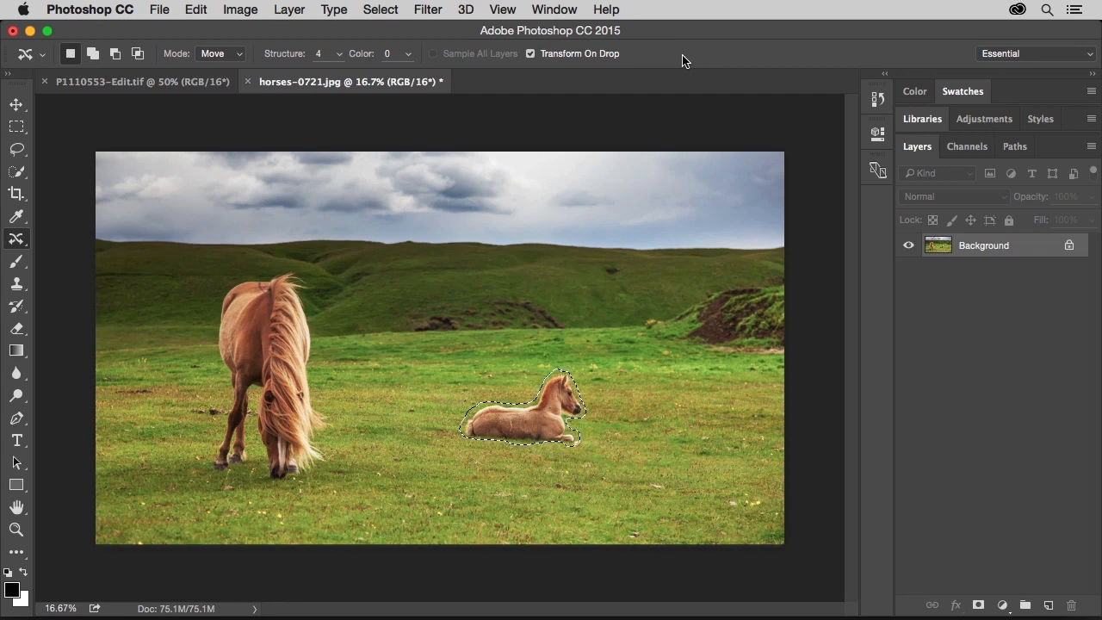
Deselect the moved foal and save the horse photo.
click(384, 12)
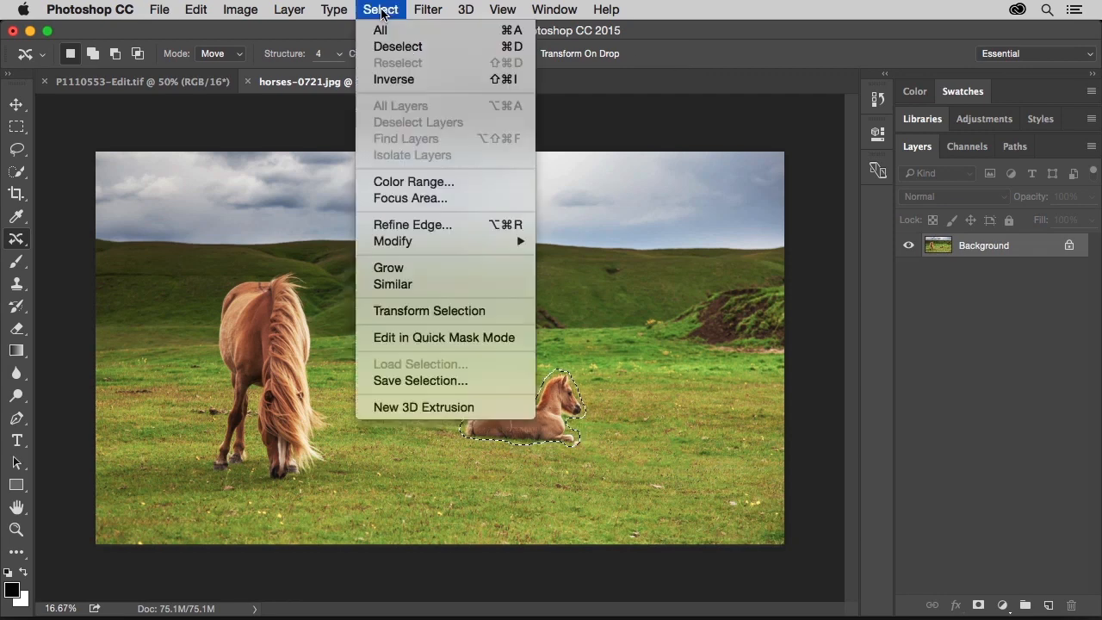
click(392, 46)
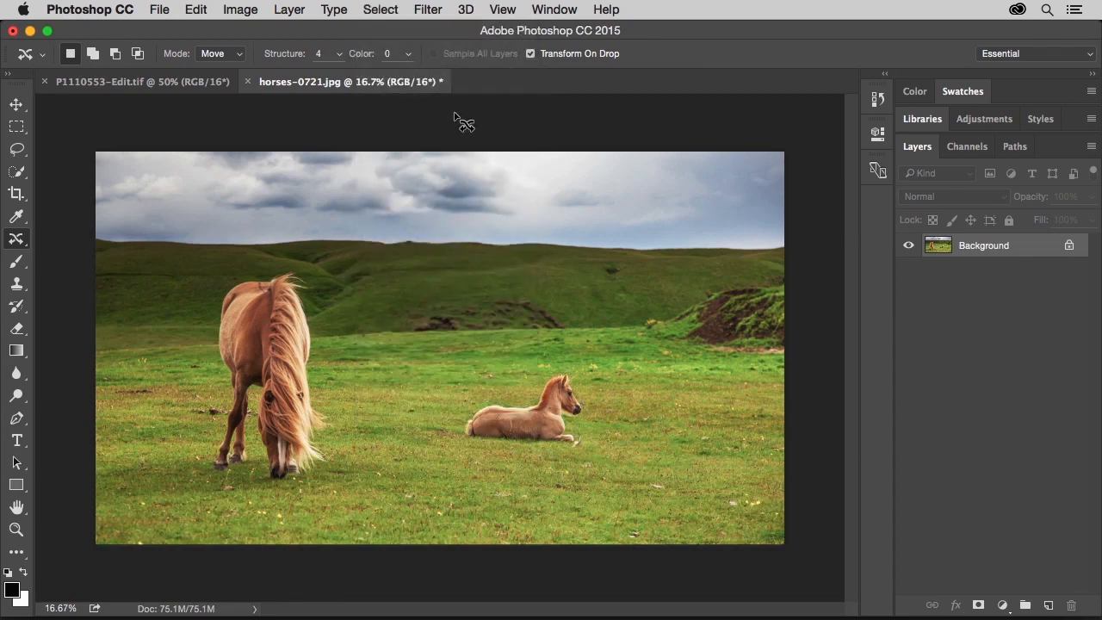
click(158, 12)
click(185, 172)
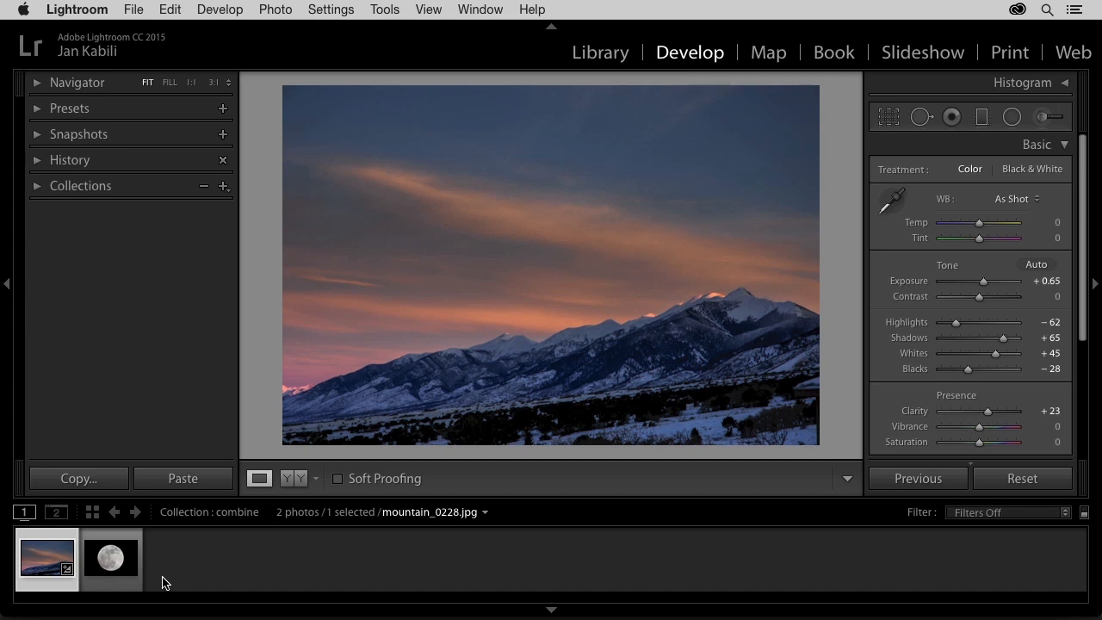
In Lightroom, check the before view of mountain_0228.jpg and open it with moon_0403-2.jpg as layers in one Photoshop document.
key(backslash)
key(backslash)
click(117, 581)
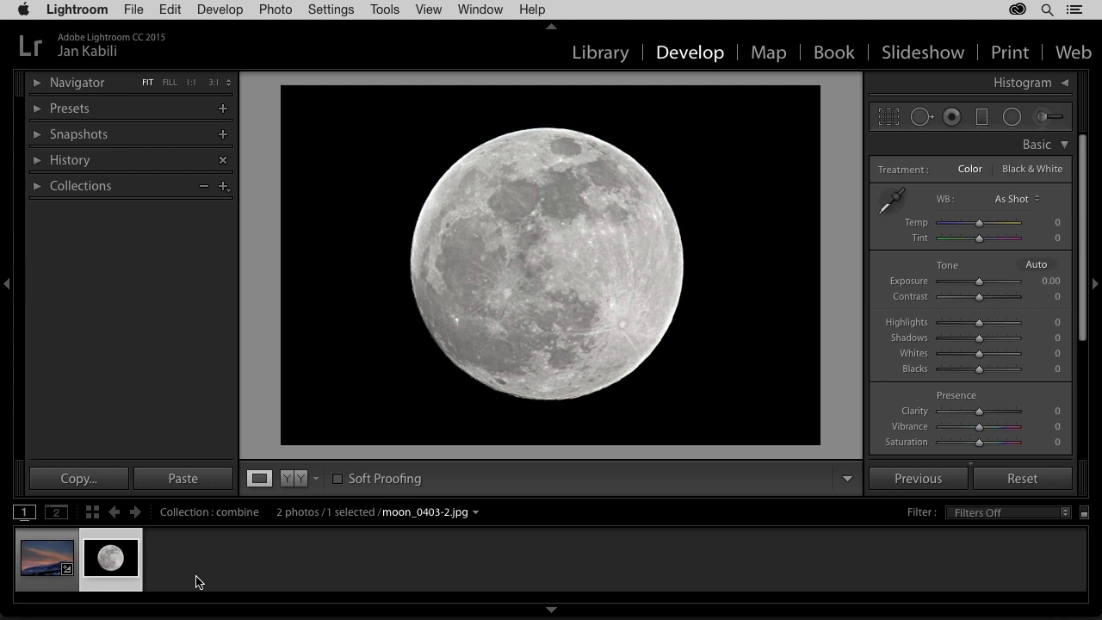
super+click(37, 571)
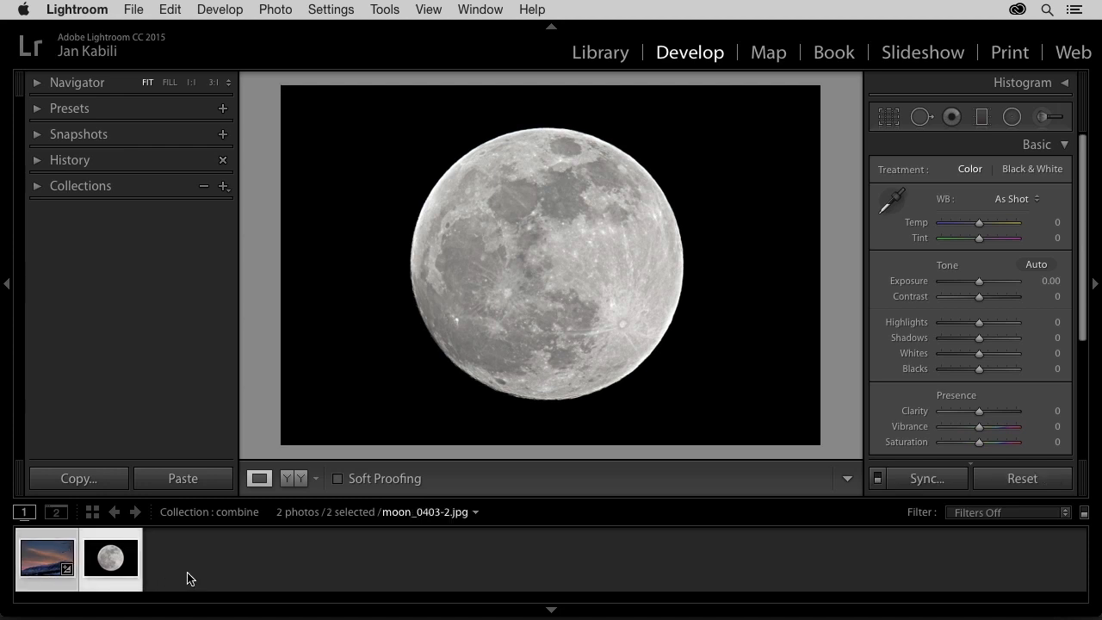
right_click(113, 571)
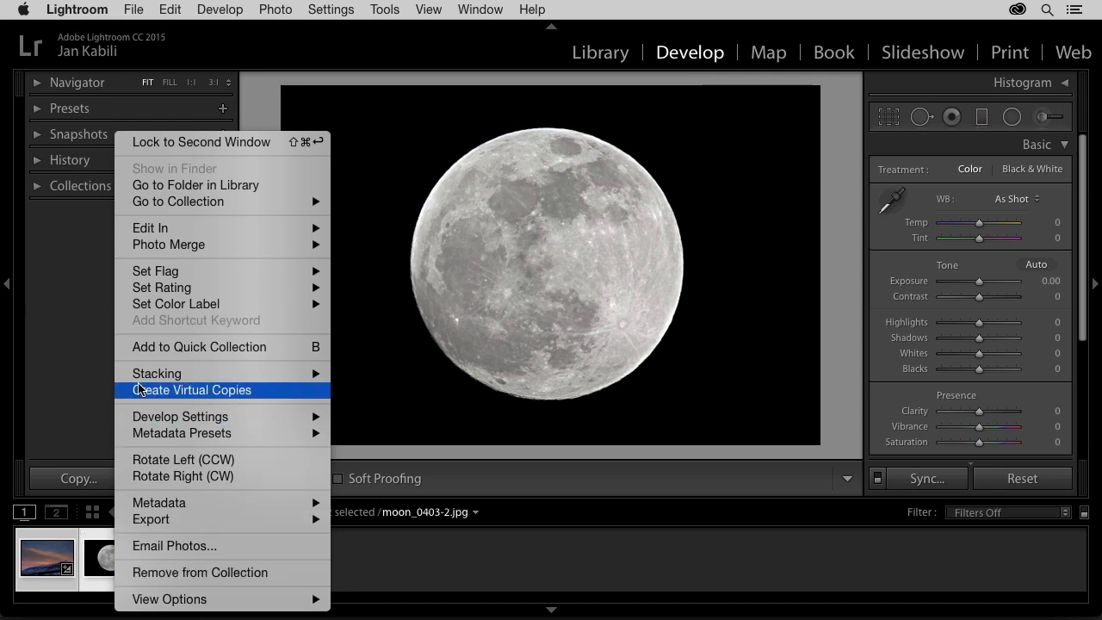
mouse_move(146, 230)
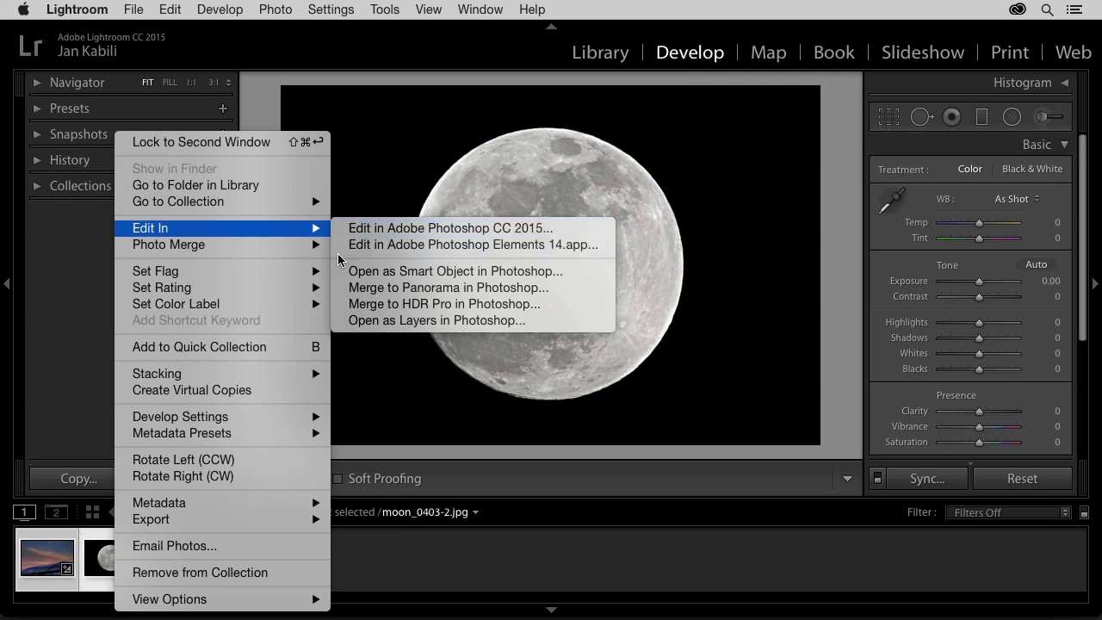
click(342, 320)
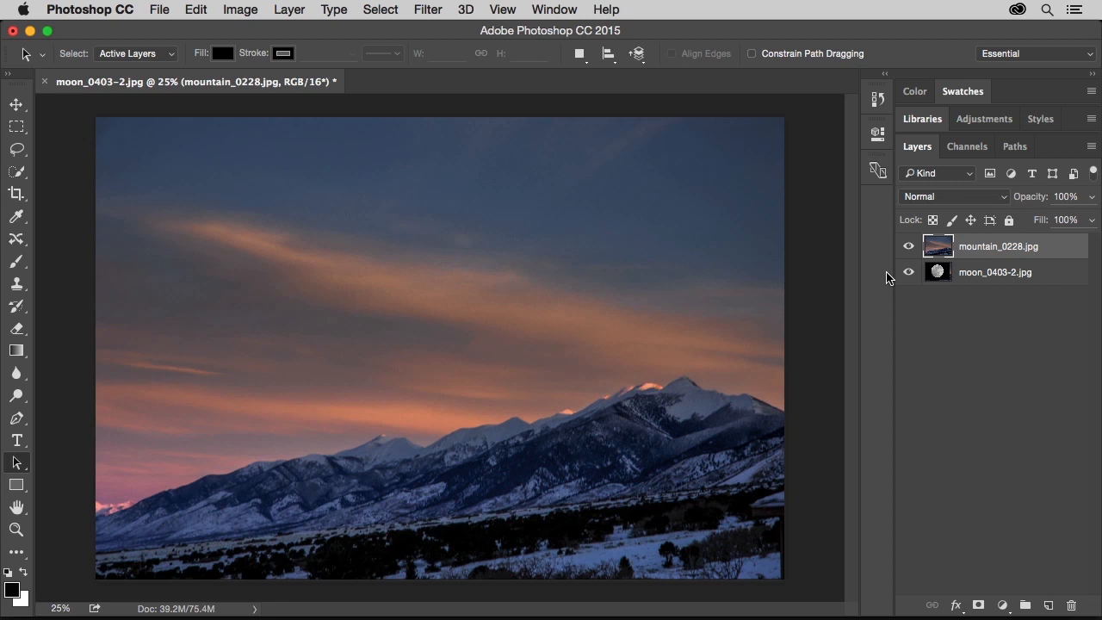
Move the moon_0403-2.jpg layer above the mountain_0228.jpg layer.
click(1049, 277)
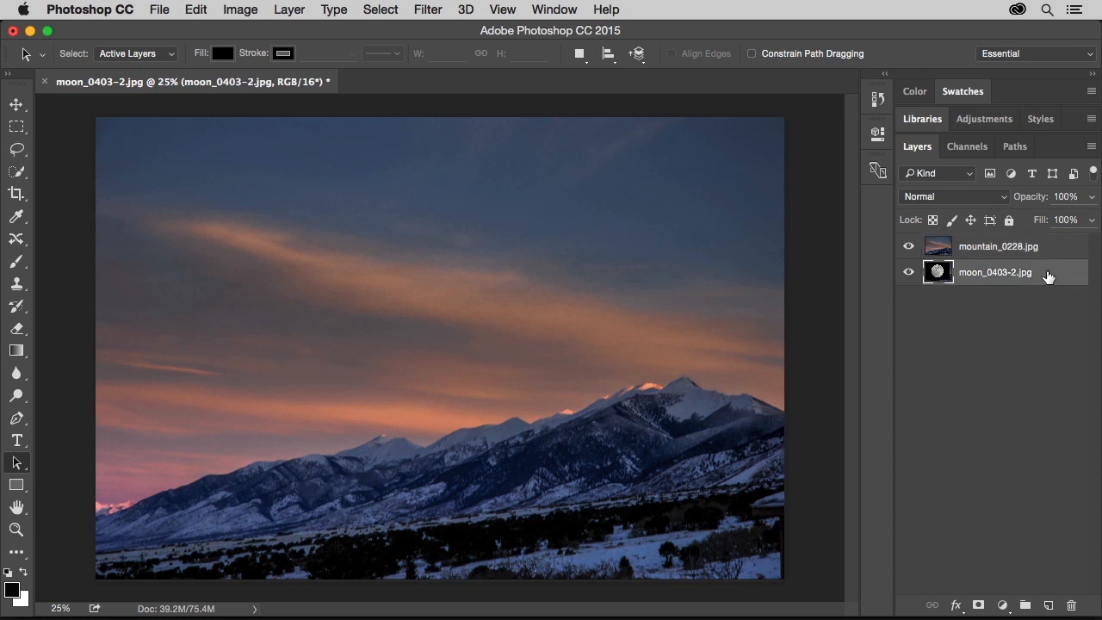
drag(1047, 274, 1029, 234)
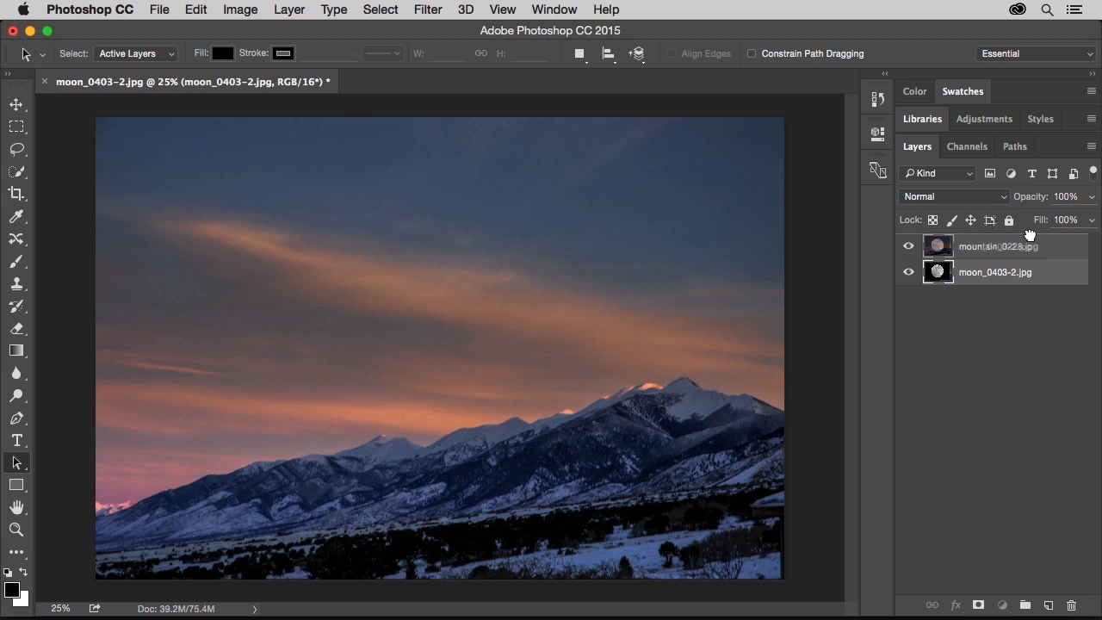
drag(1030, 234, 1029, 234)
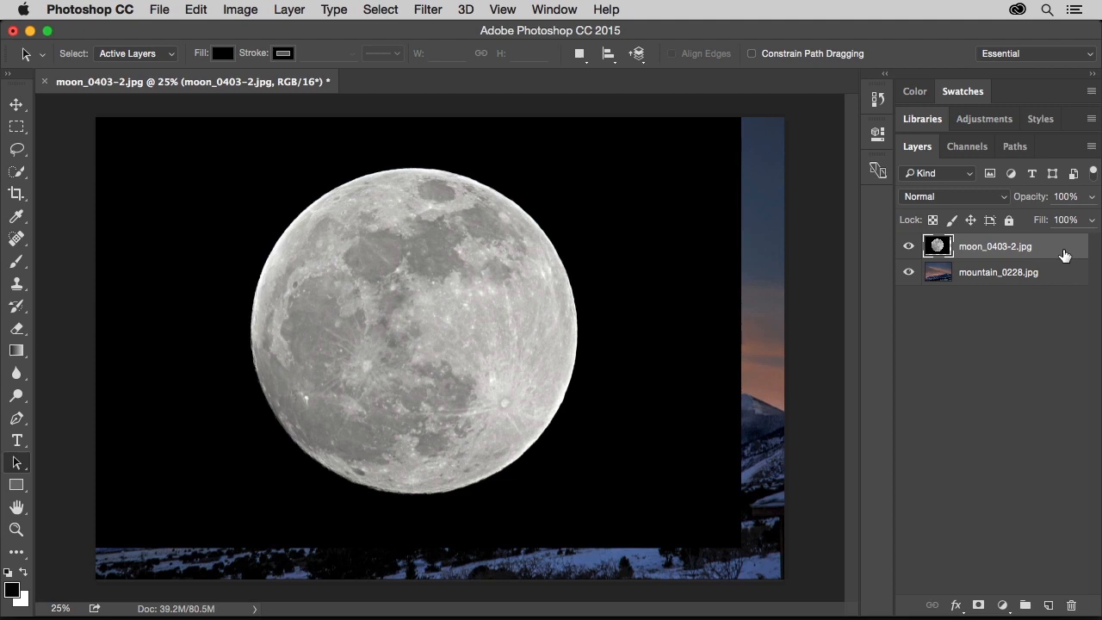
Free Transform the moon layer to about 33% of its size and place it in the sky left of the mountain peak.
click(196, 12)
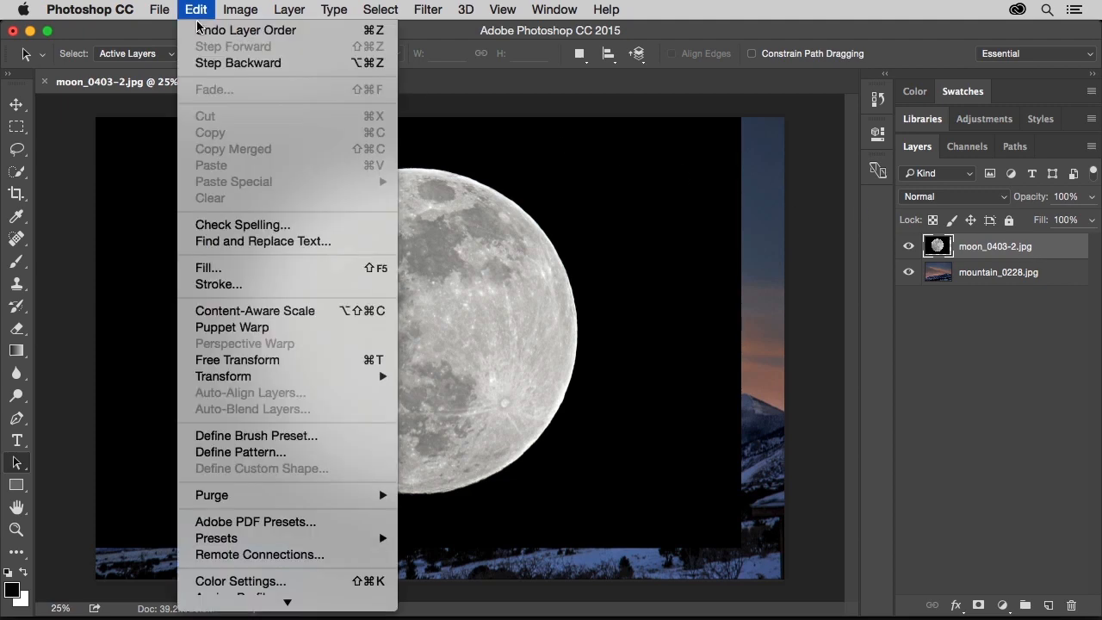
click(262, 360)
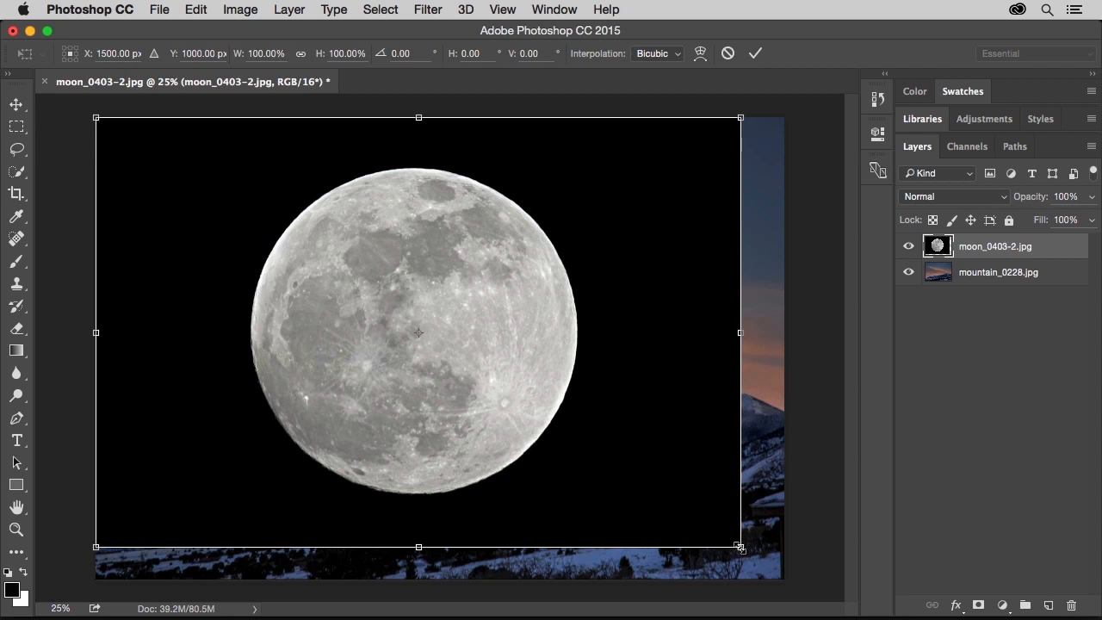
drag(738, 546, 305, 265)
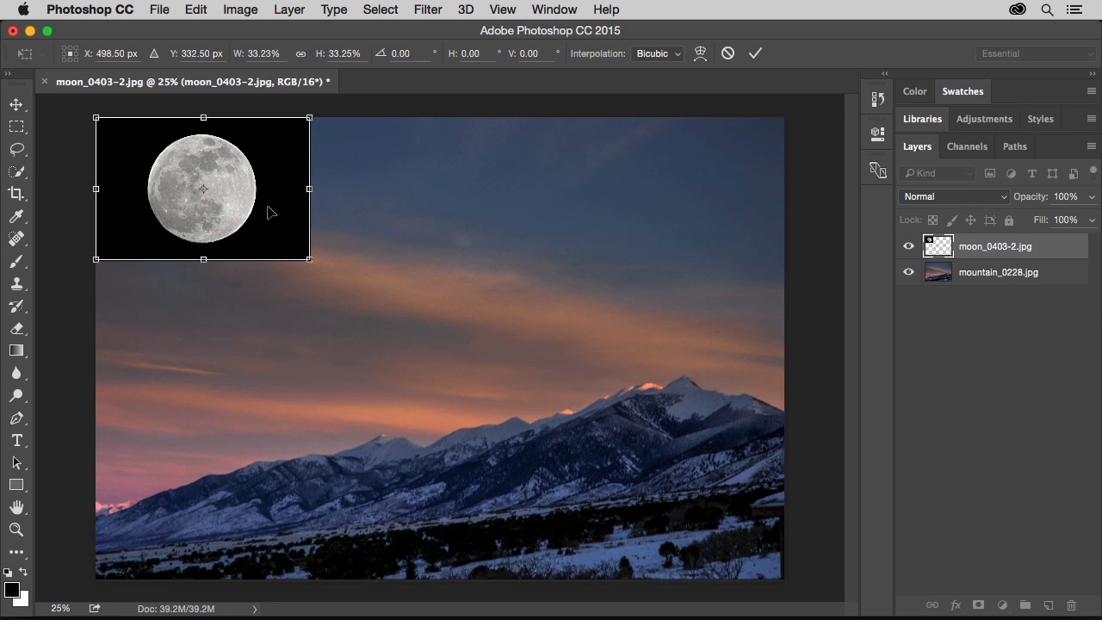
drag(270, 212, 442, 331)
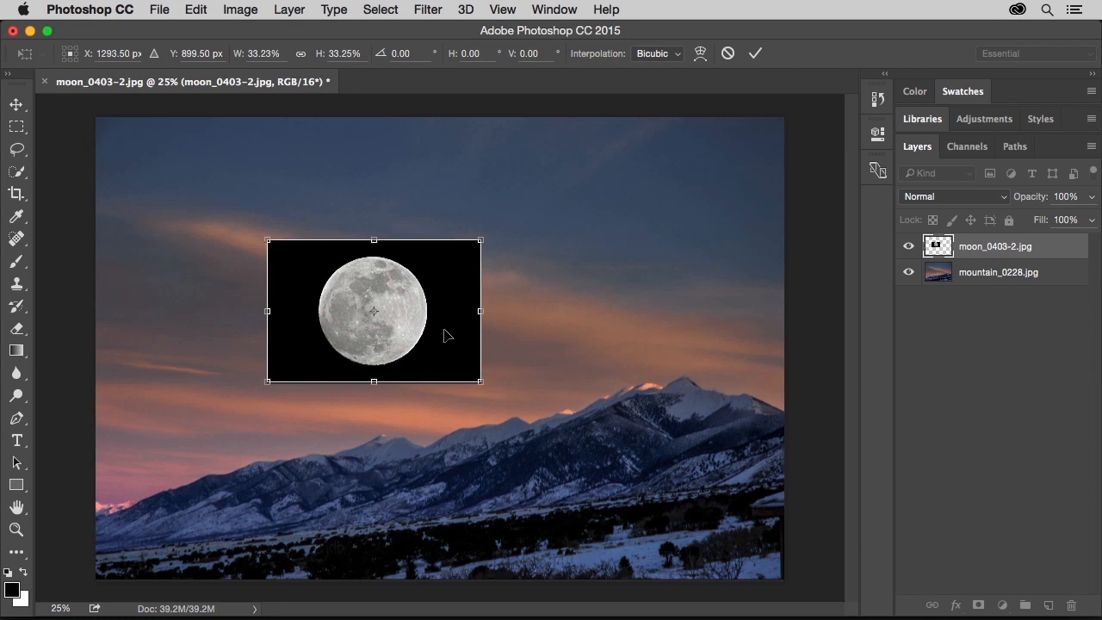
click(755, 54)
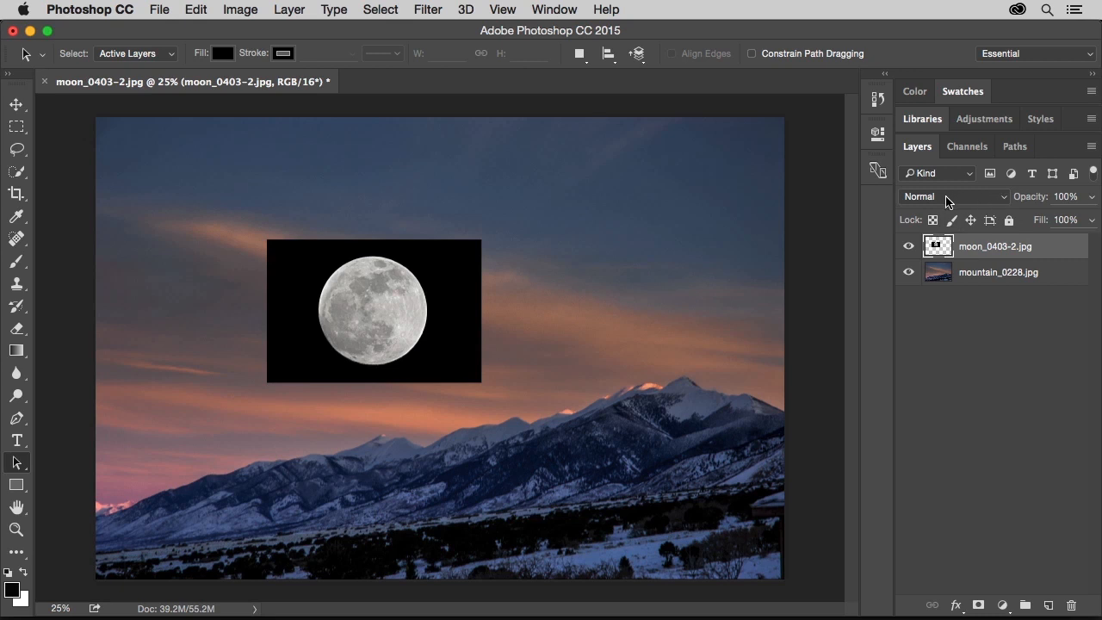
Preview successive blend modes on the moon layer, from Darken through Lighter Color, and set it to Lighten.
click(1004, 202)
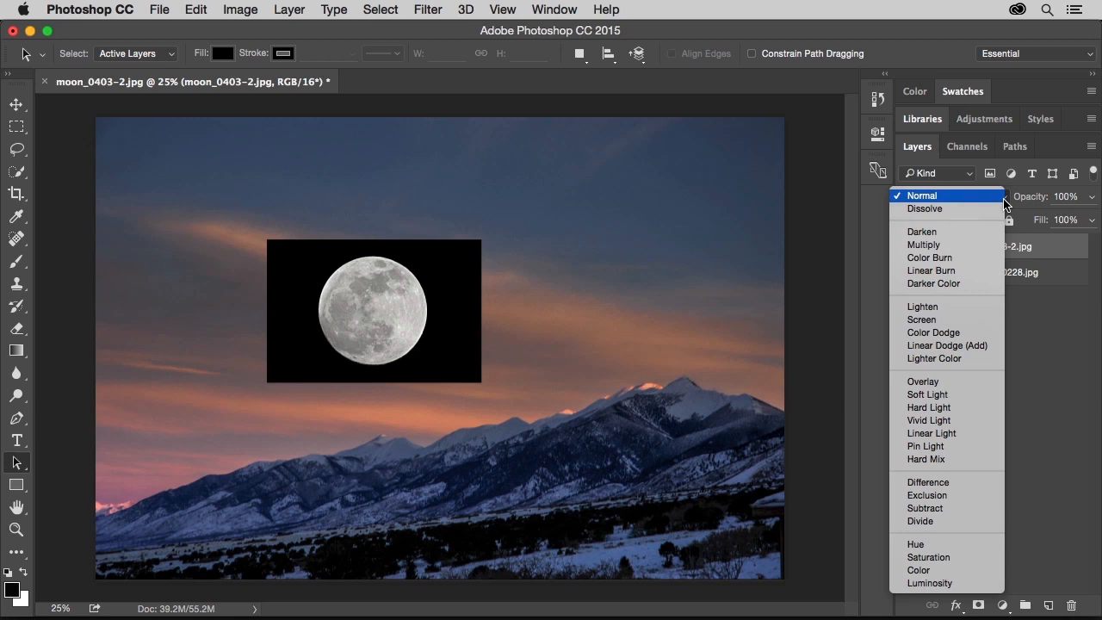
click(1048, 313)
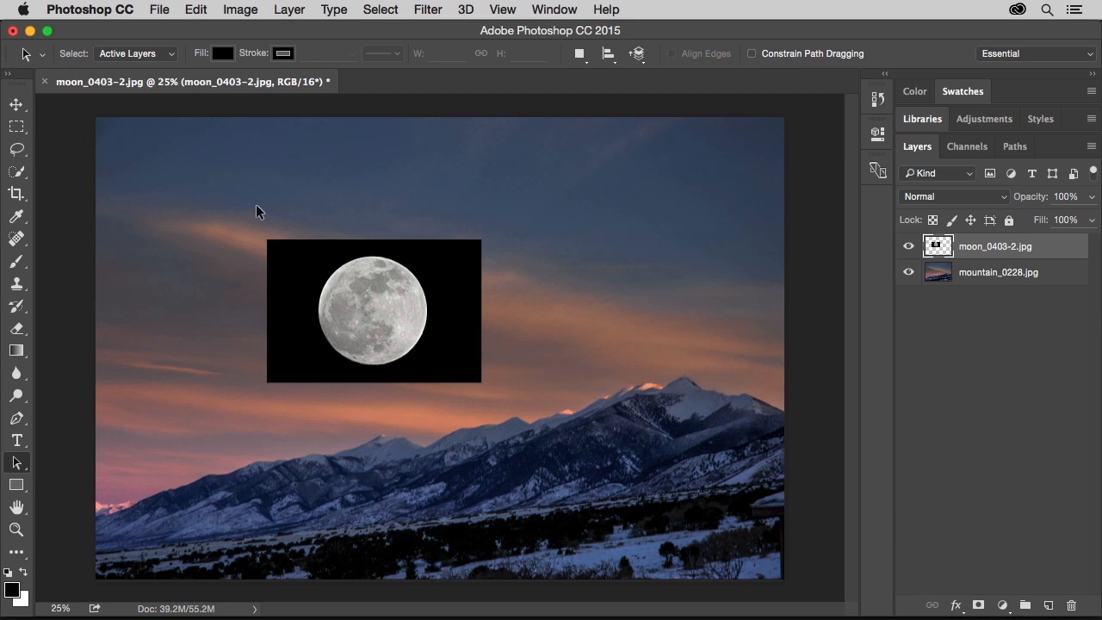
click(17, 103)
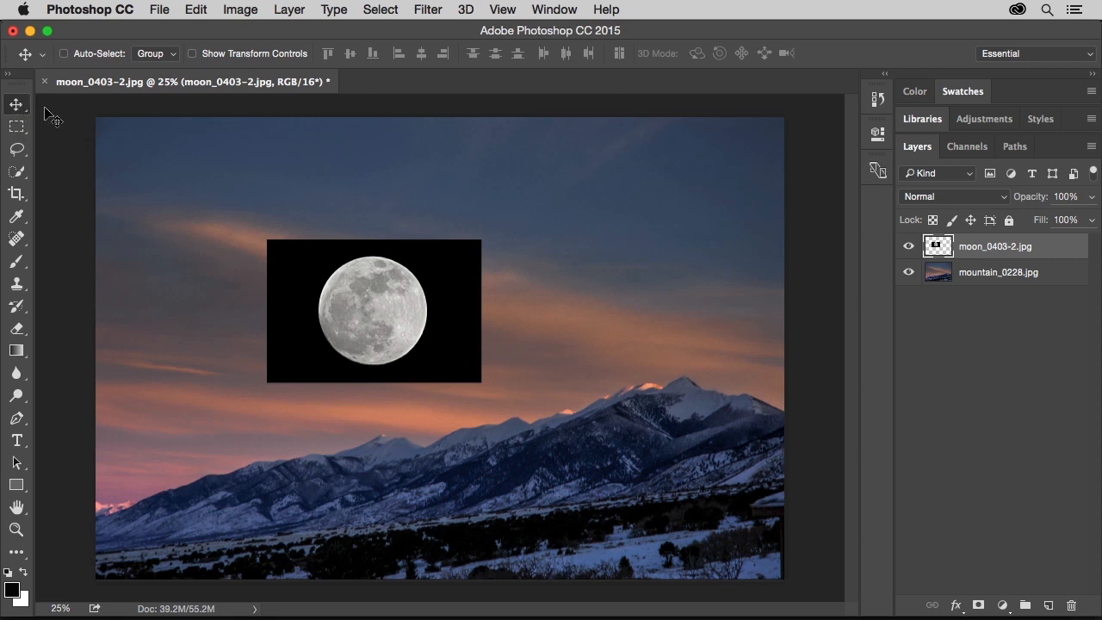
key(shift+plus)
key(shift+plus)
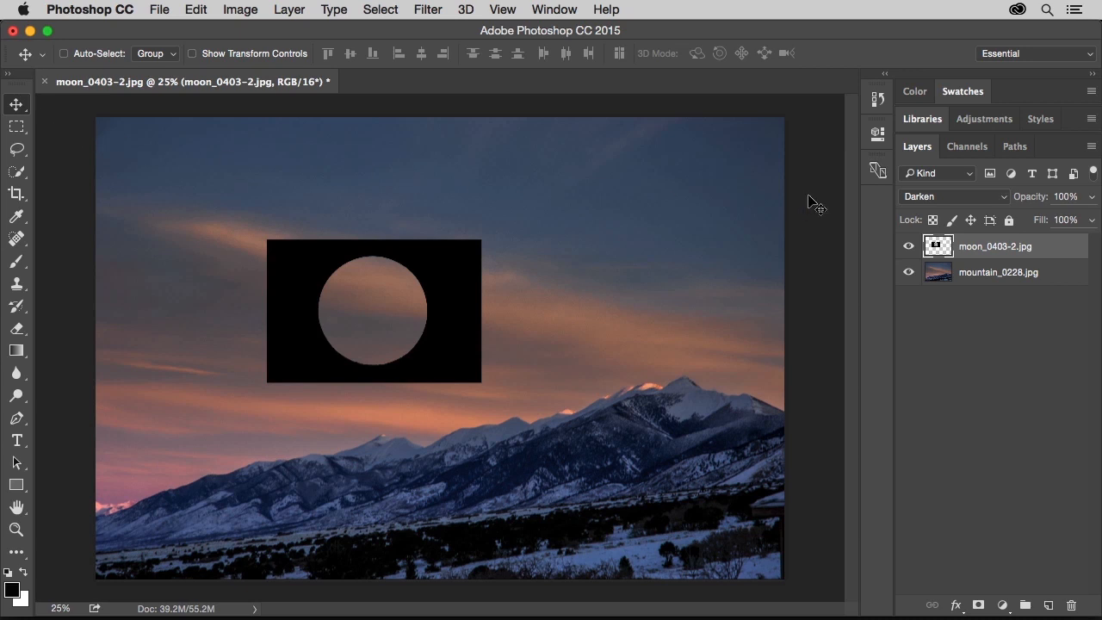
key(shift+plus)
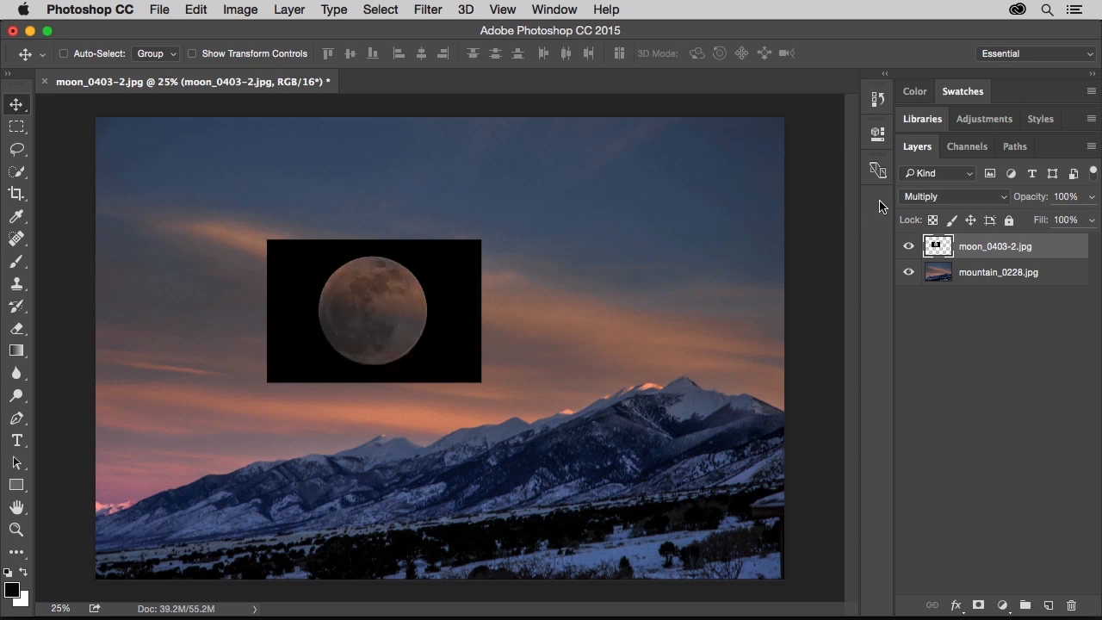
key(shift+plus)
key(shift+plus)
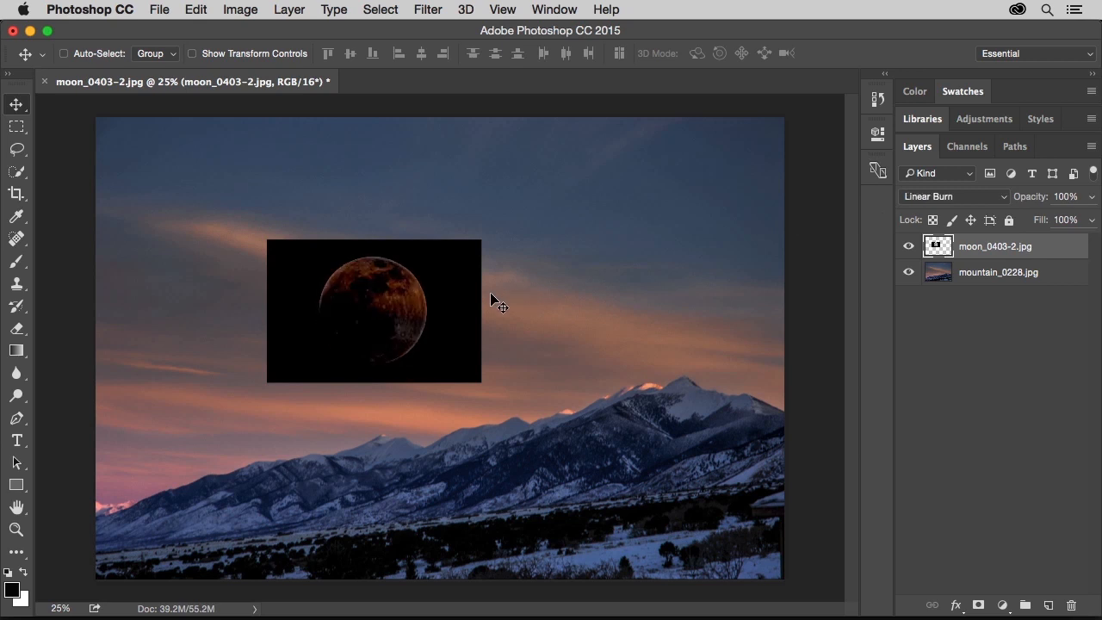
key(shift+plus)
key(shift+plus)
key(shift+plus)
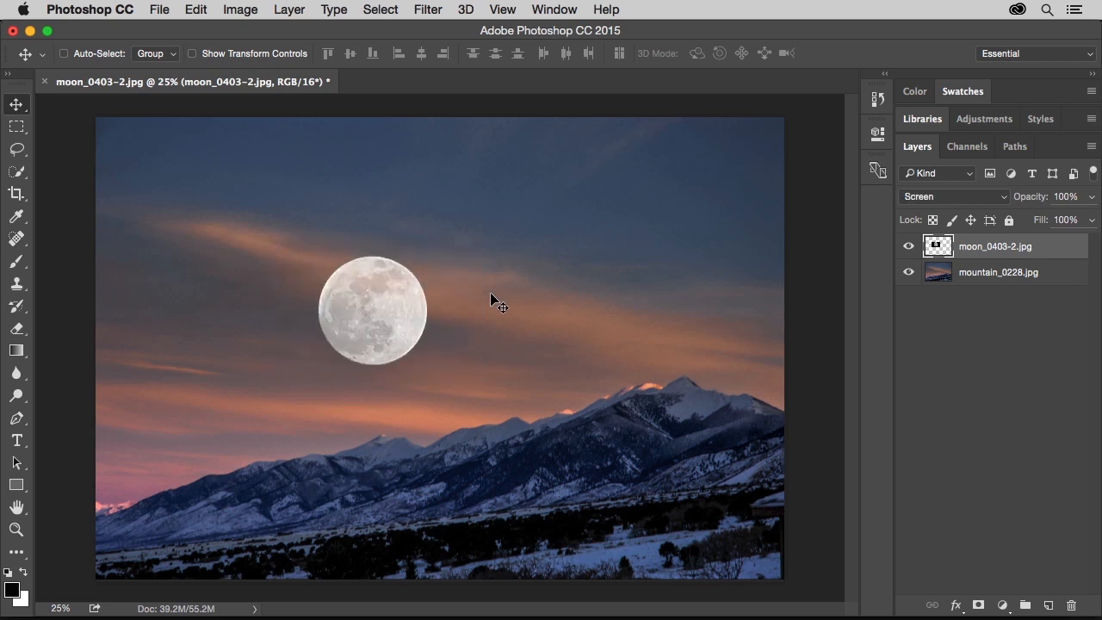
key(shift+plus)
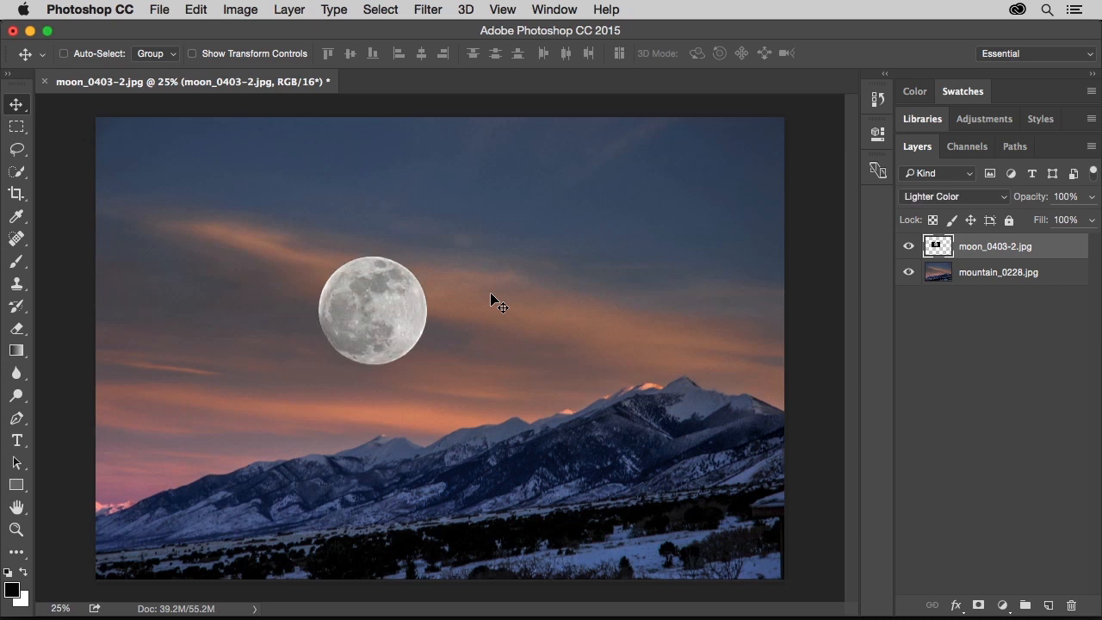
key(shift+minus)
key(shift+minus)
key(shift+minus)
key(shift+minus)
Free Transform the moon layer down to about 74% and place it slightly lower in the sky above the ridge.
click(197, 10)
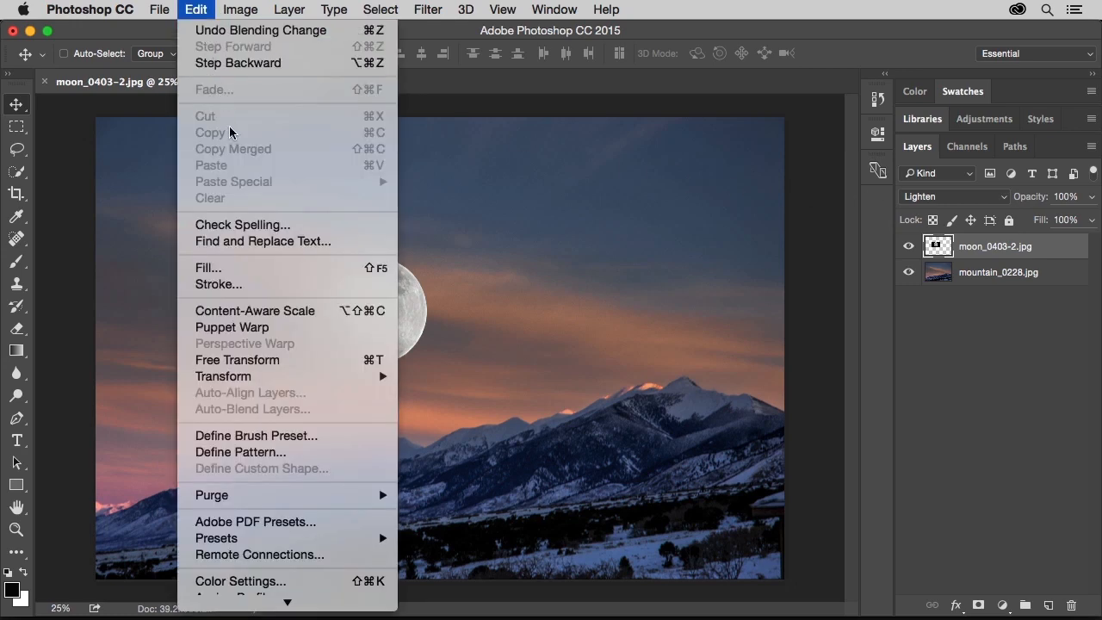
click(269, 360)
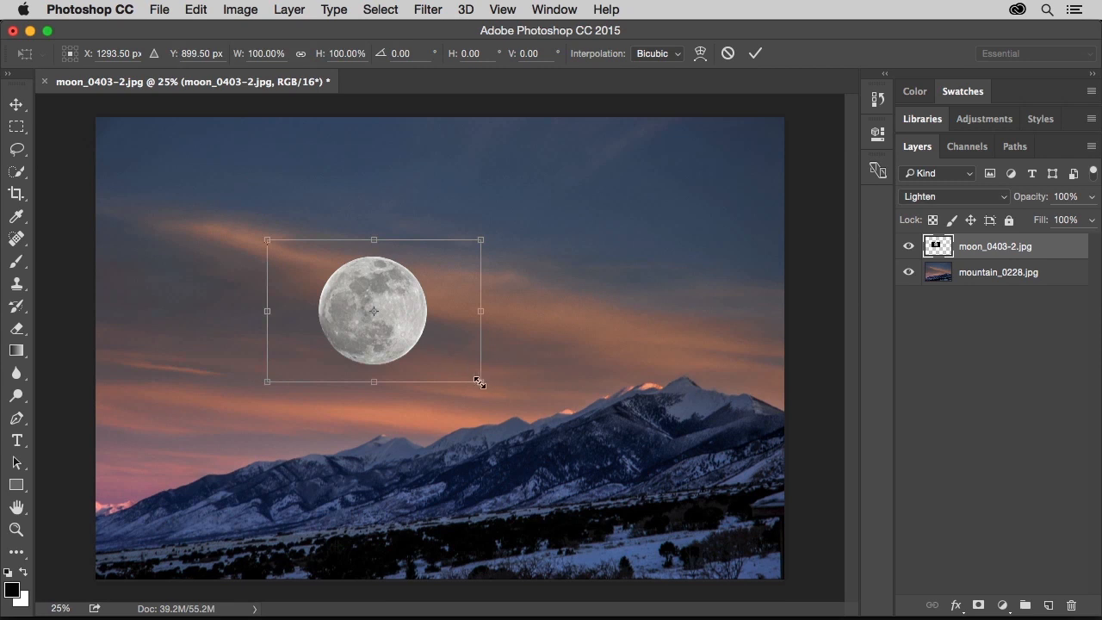
drag(479, 383, 400, 360)
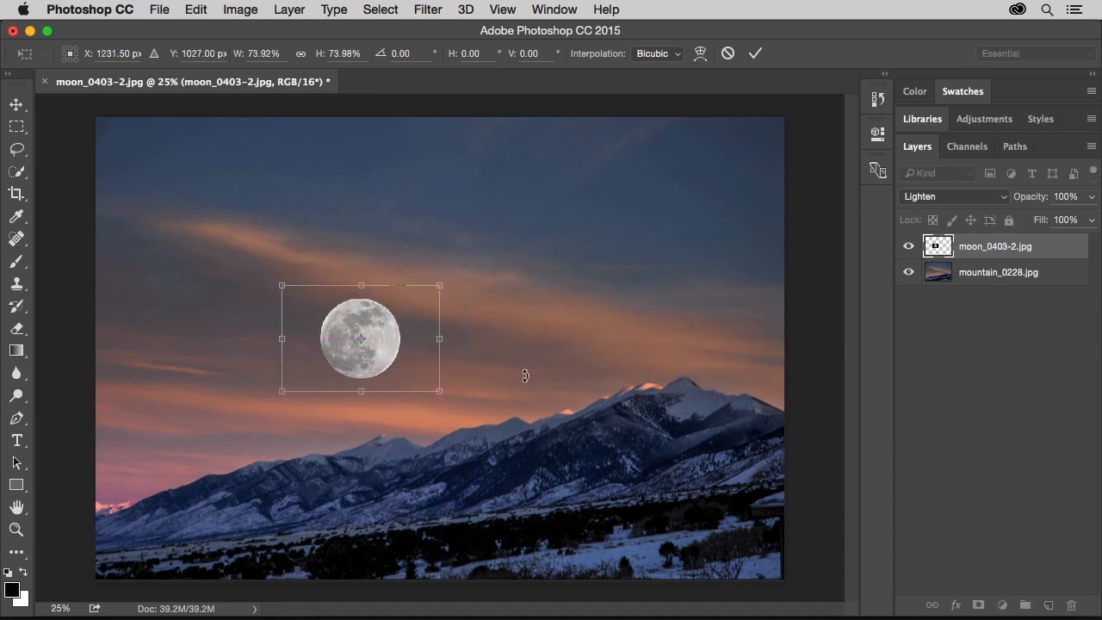
click(755, 53)
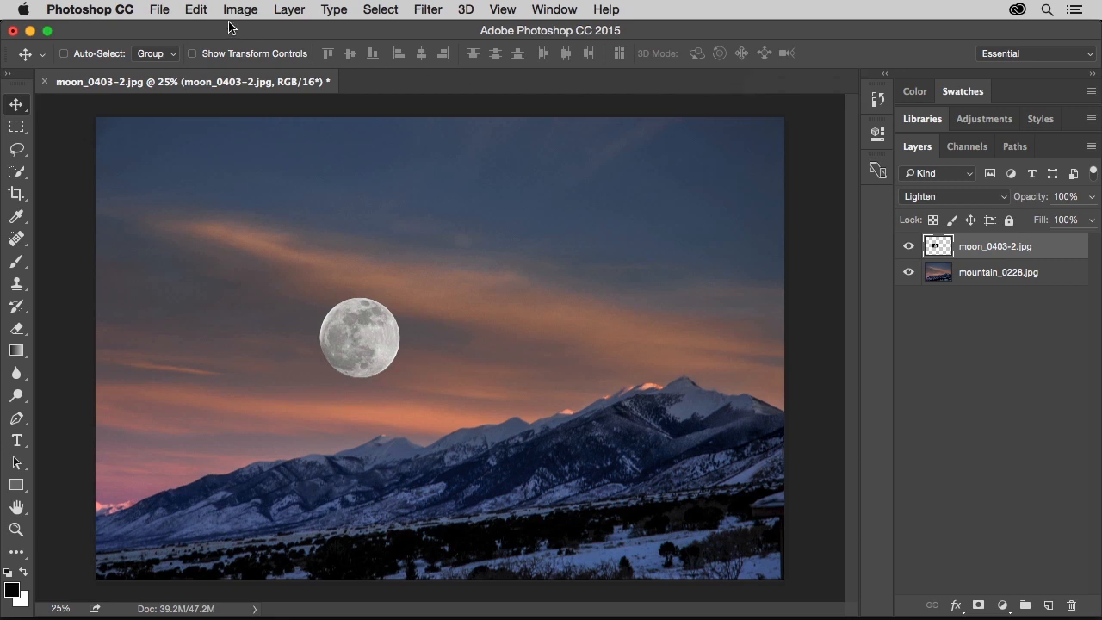
Save the moon and mountain composite, and review it against the source photos in Lightroom's combine collection.
click(160, 12)
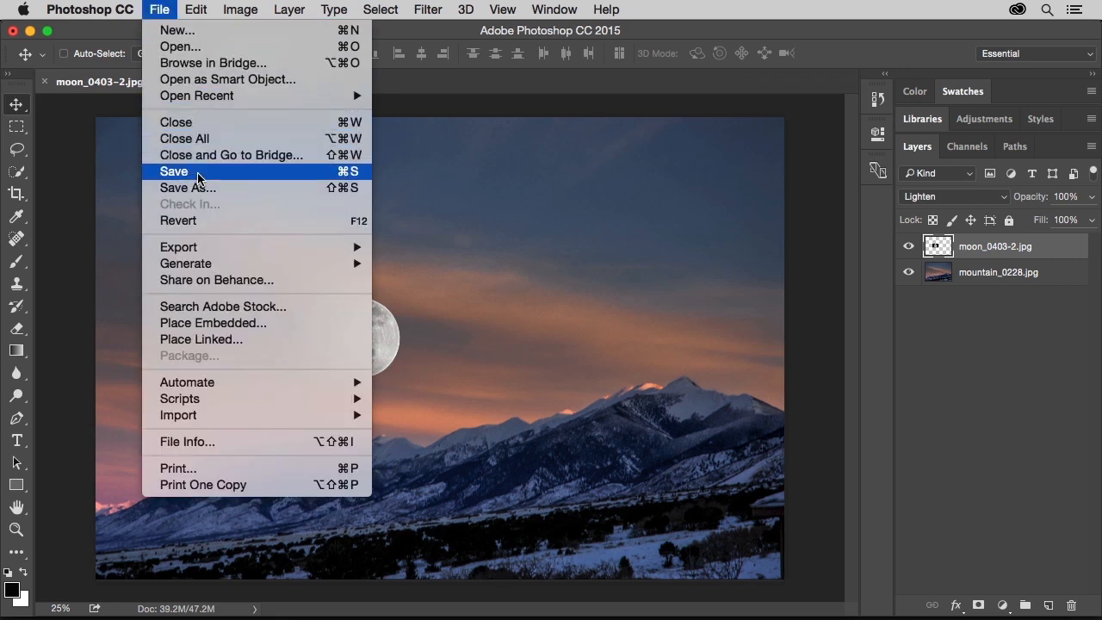
click(174, 171)
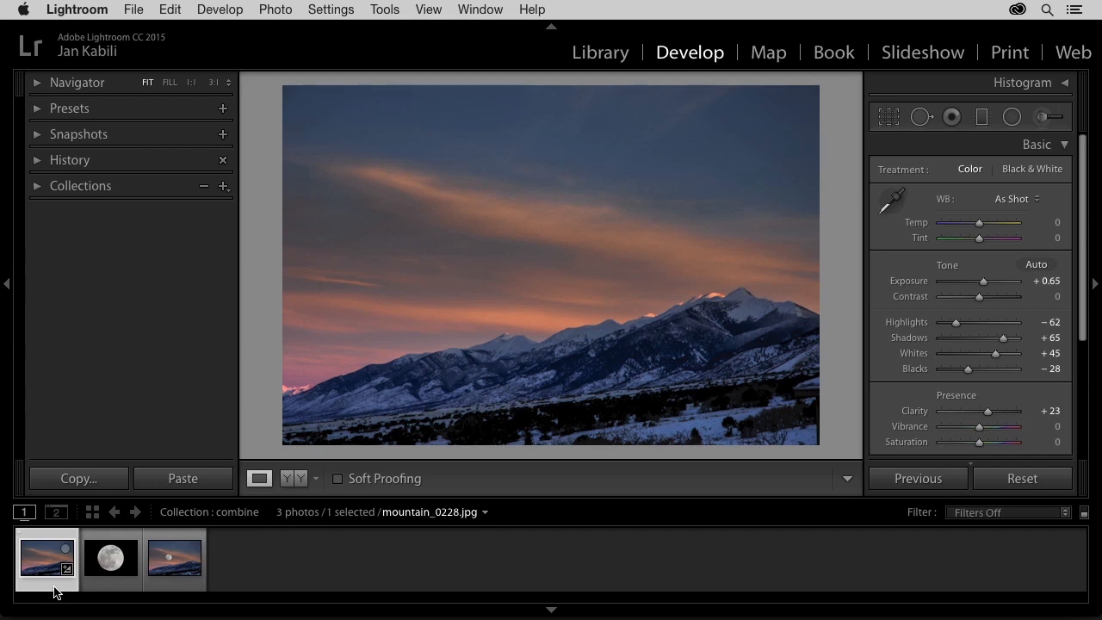
click(110, 587)
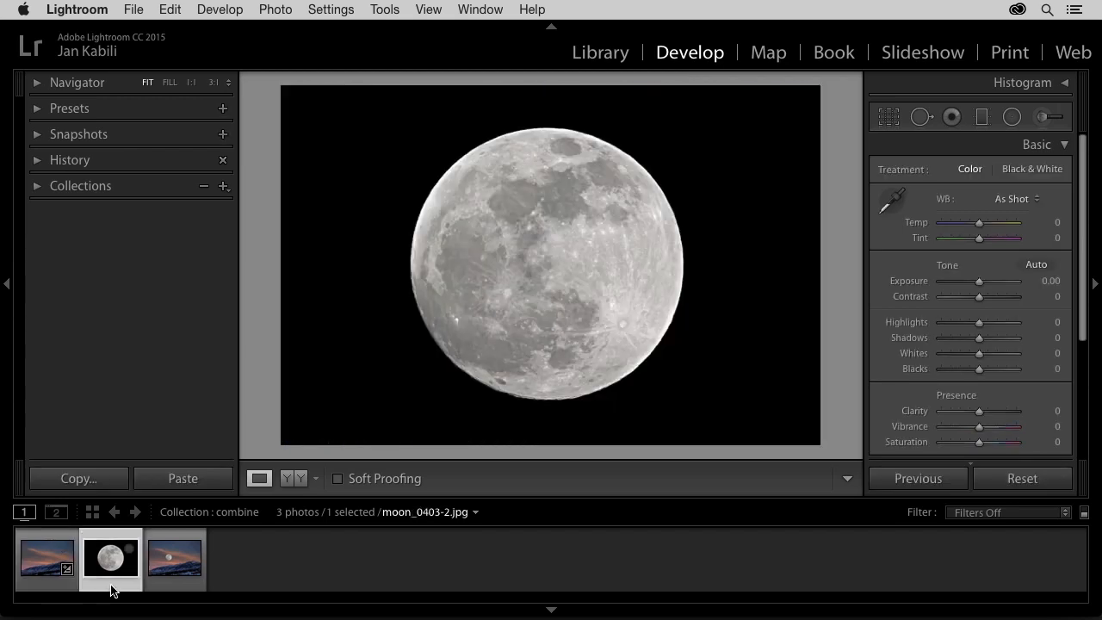
click(173, 585)
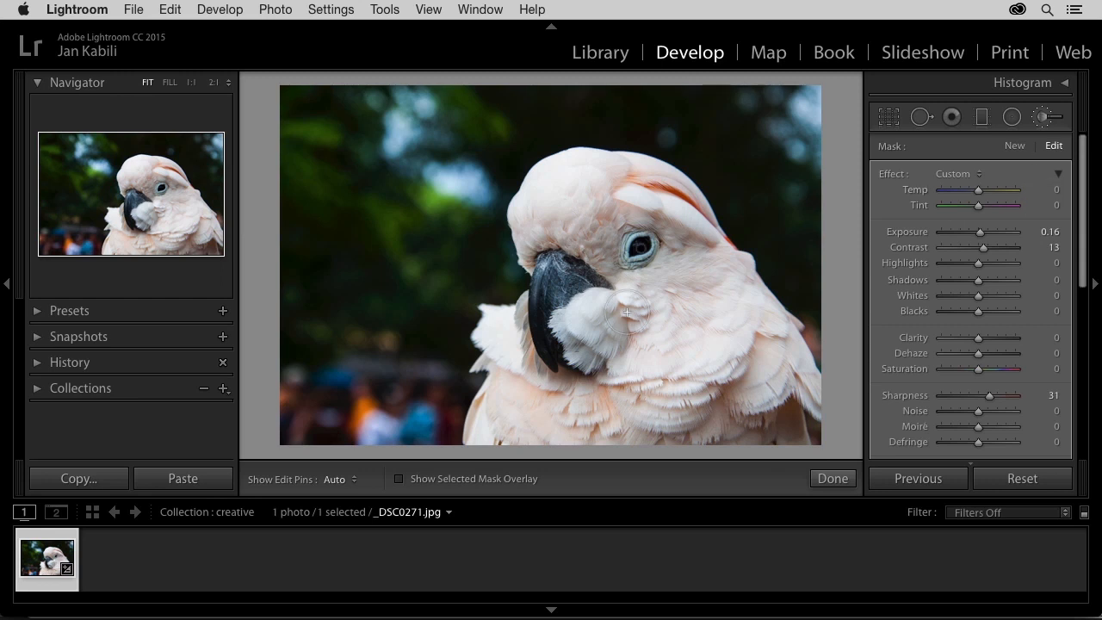
Open _DSC0271.jpg from Lightroom in Photoshop as a copy with Lightroom adjustments.
right_click(528, 303)
mouse_move(560, 291)
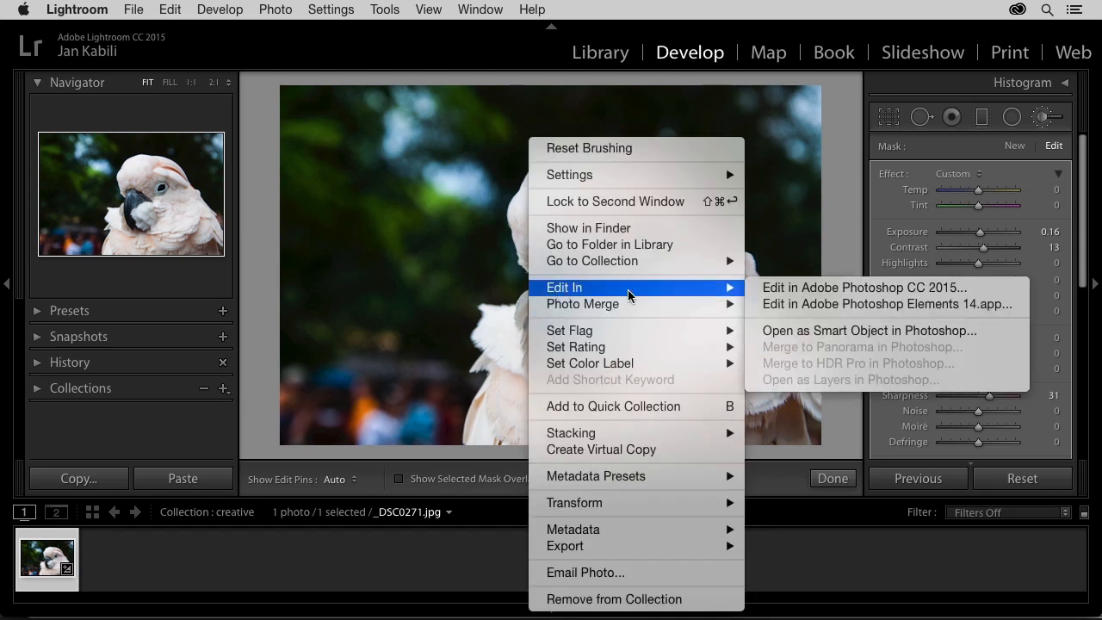
click(758, 292)
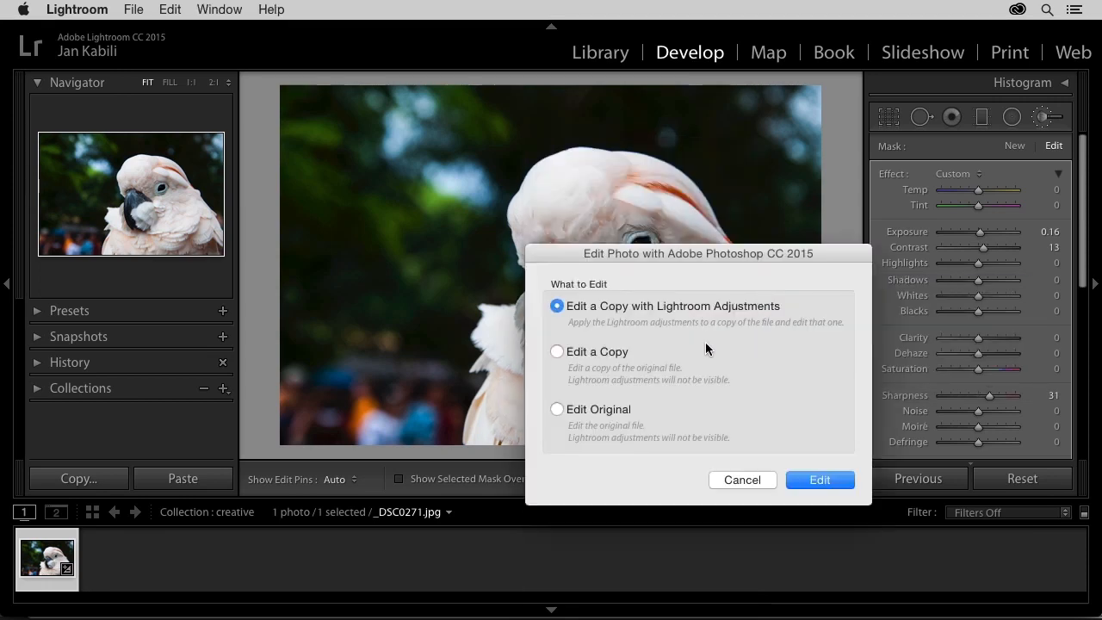
click(805, 480)
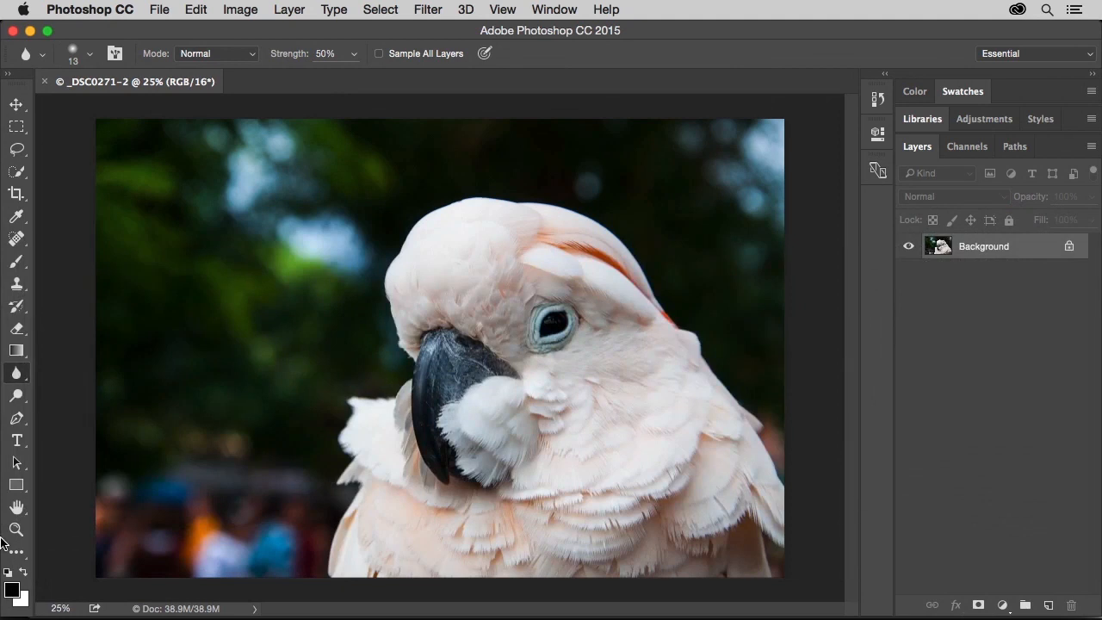
In the Liquify filter, enlarge the cockatoo's eye with a size 400 Bloat brush and shrink it slightly with a size 334 Pucker brush.
click(428, 9)
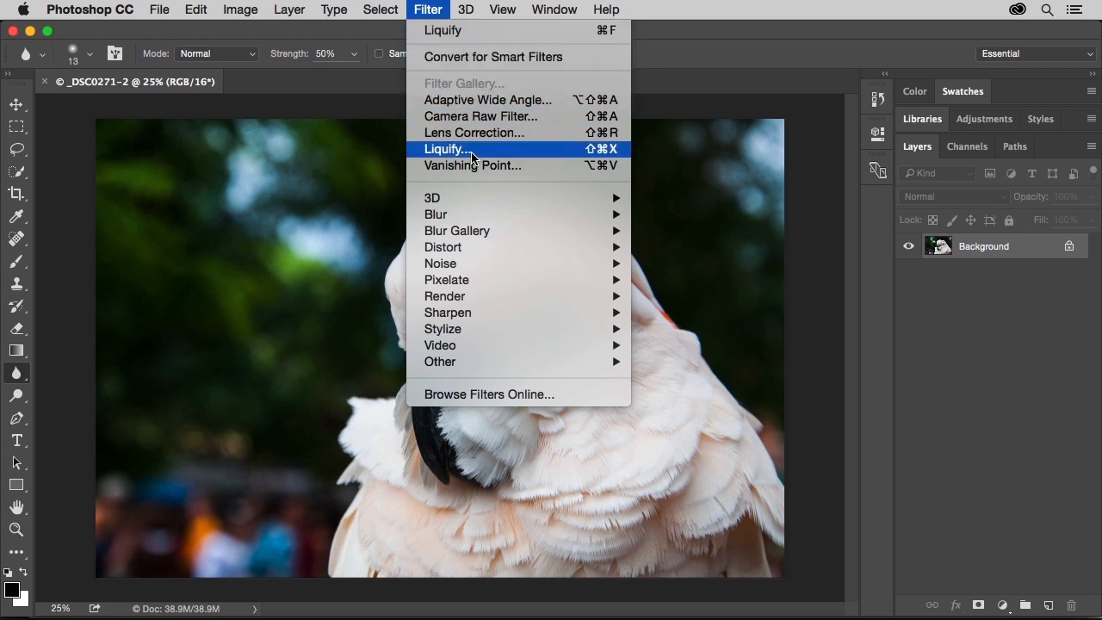
click(448, 148)
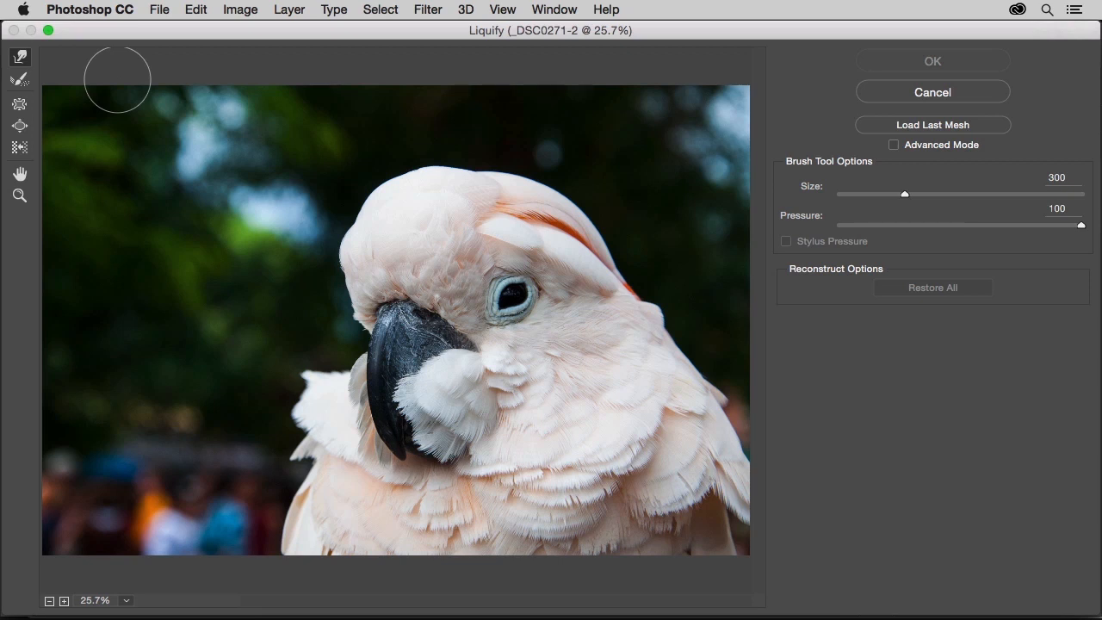
click(19, 126)
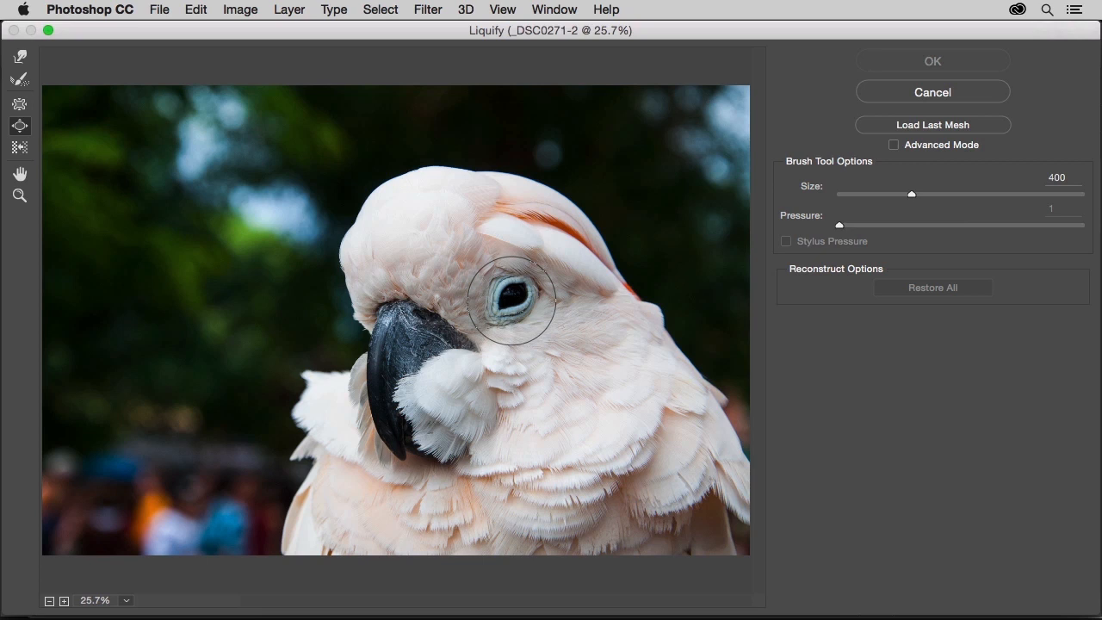
click(511, 298)
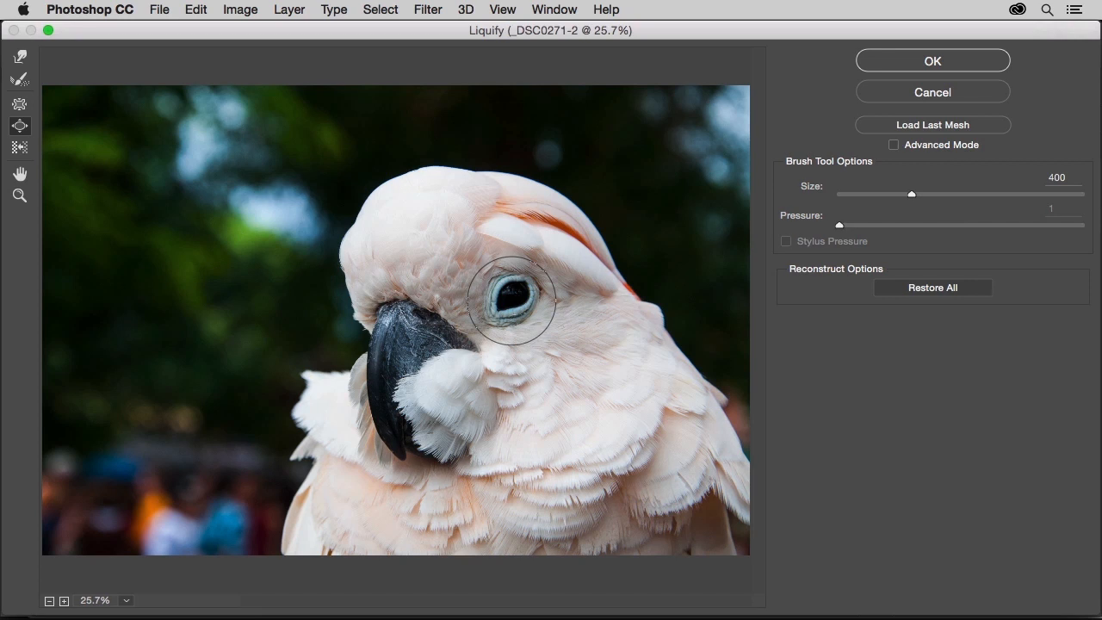
drag(511, 300, 512, 301)
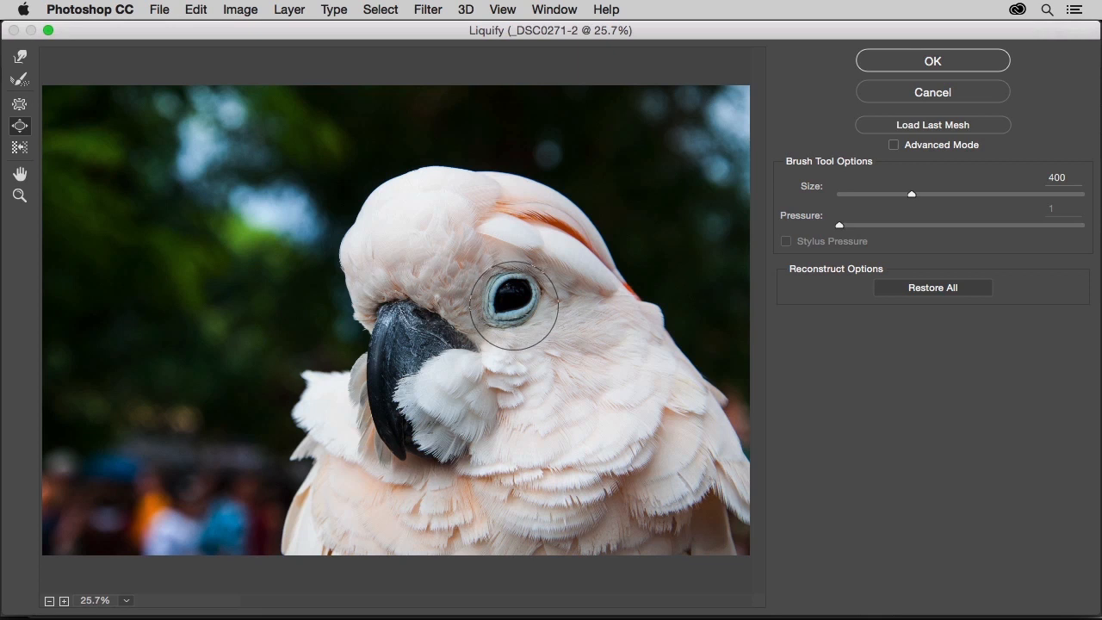
click(26, 112)
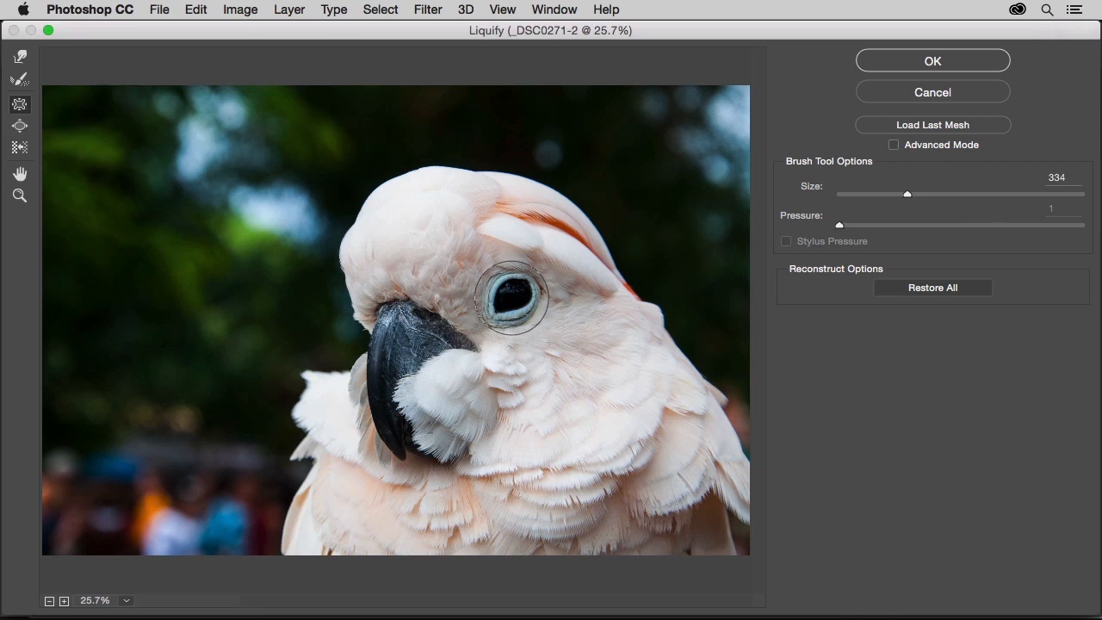
drag(512, 297, 511, 297)
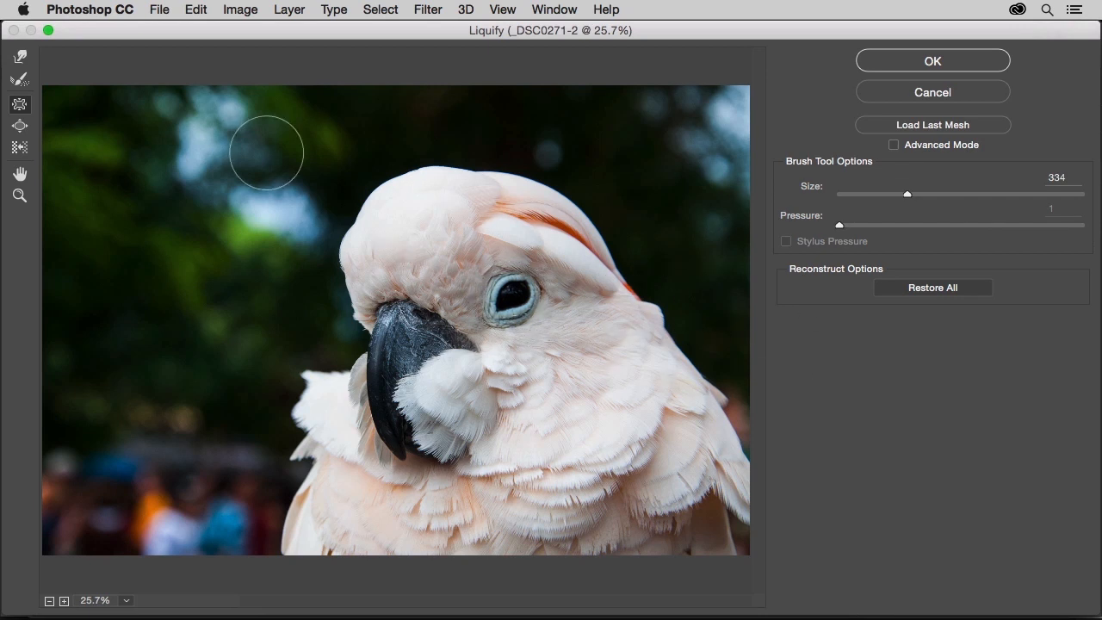
Push the front edge of the cockatoo's head inward with the Forward Warp tool at brush size 500.
click(21, 58)
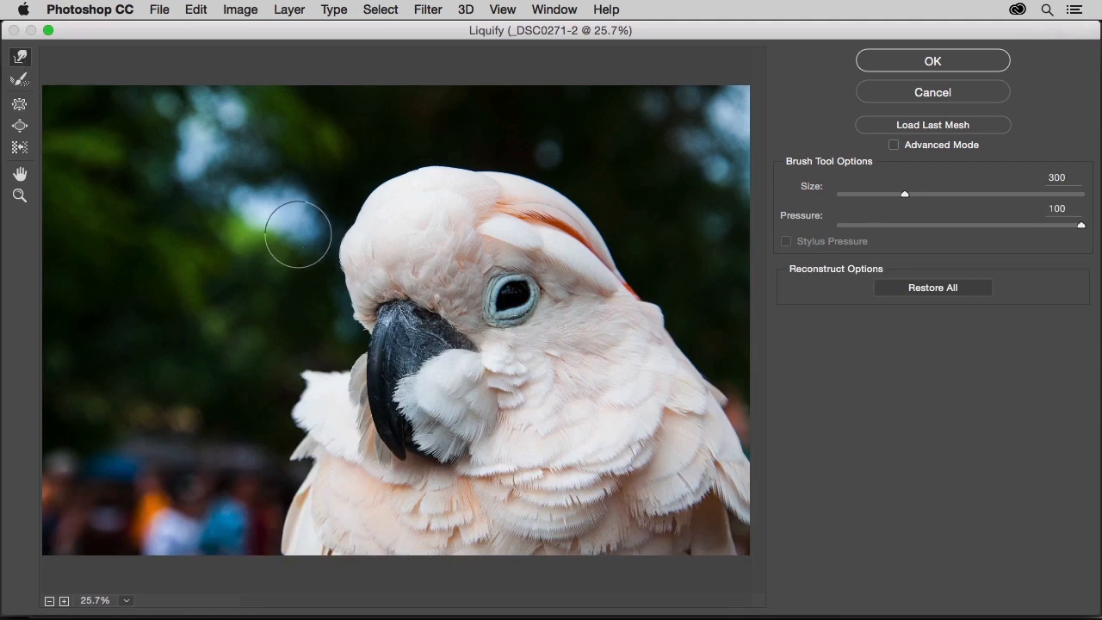
key(bracketright)
key(bracketright)
key(bracketright)
key(bracketright)
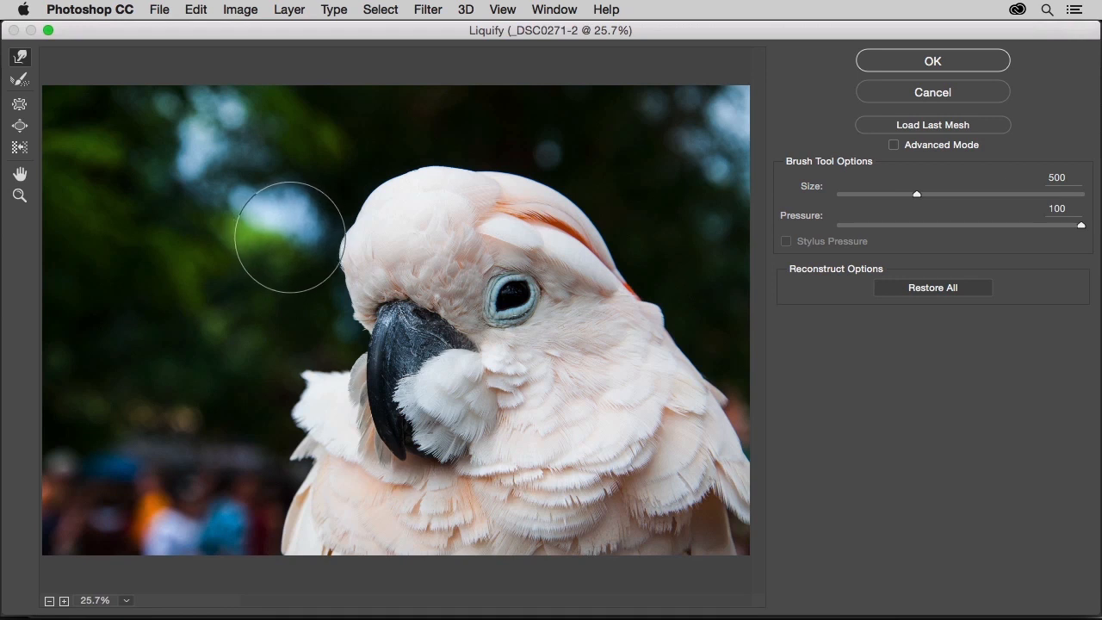
drag(288, 234, 309, 240)
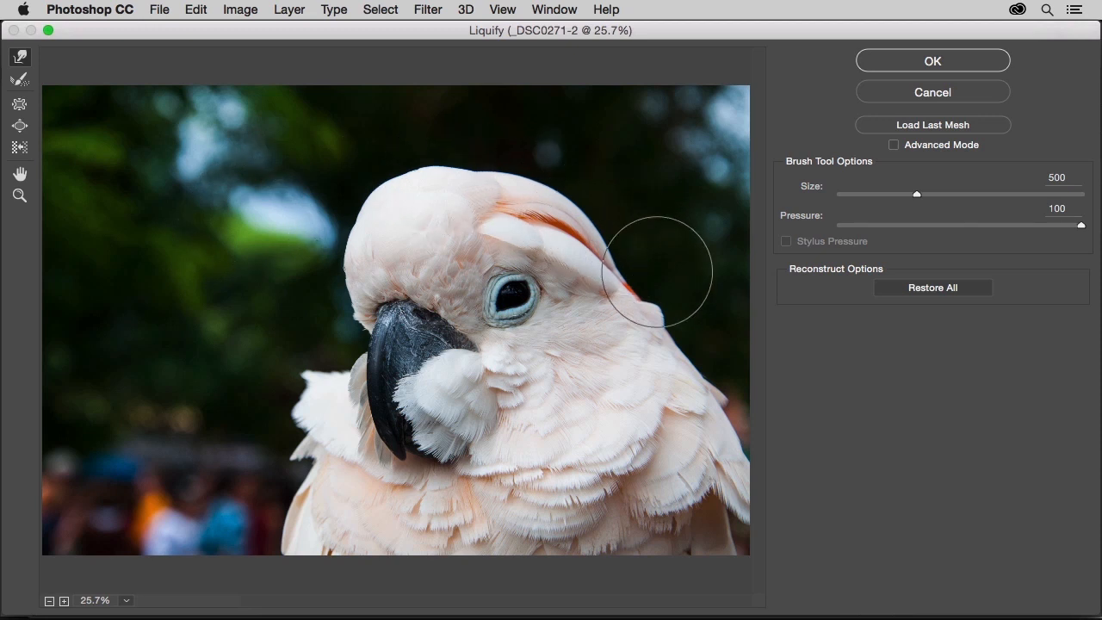
Smooth the feather bump on the back of the neck with a size 300 Forward Warp brush and apply Liquify.
key(bracketleft)
key(bracketleft)
key(bracketleft)
key(bracketleft)
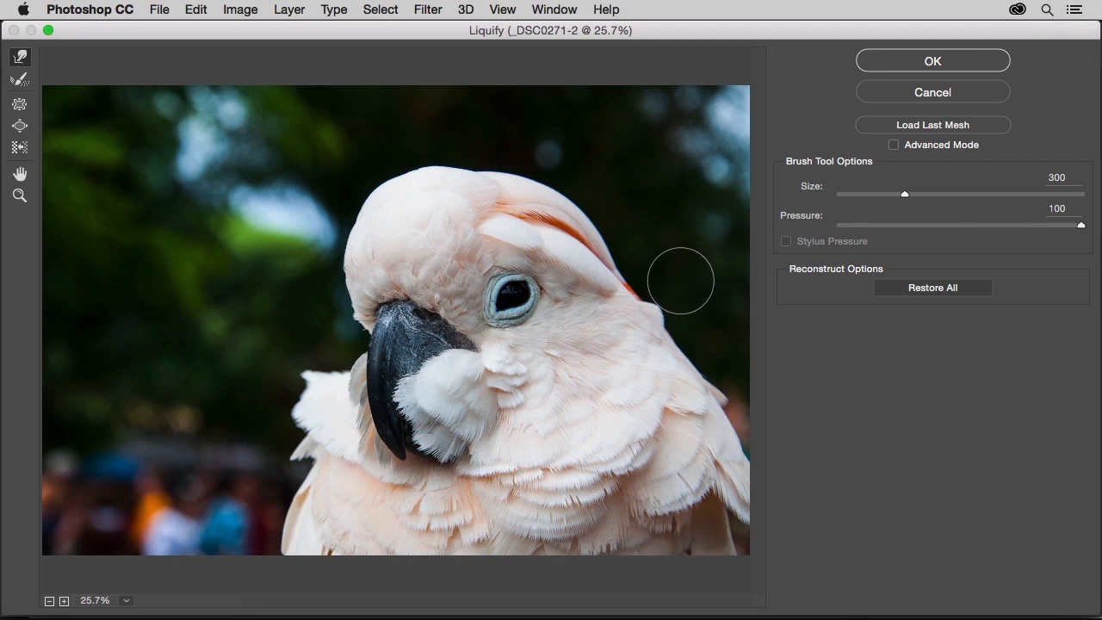
drag(678, 285, 671, 305)
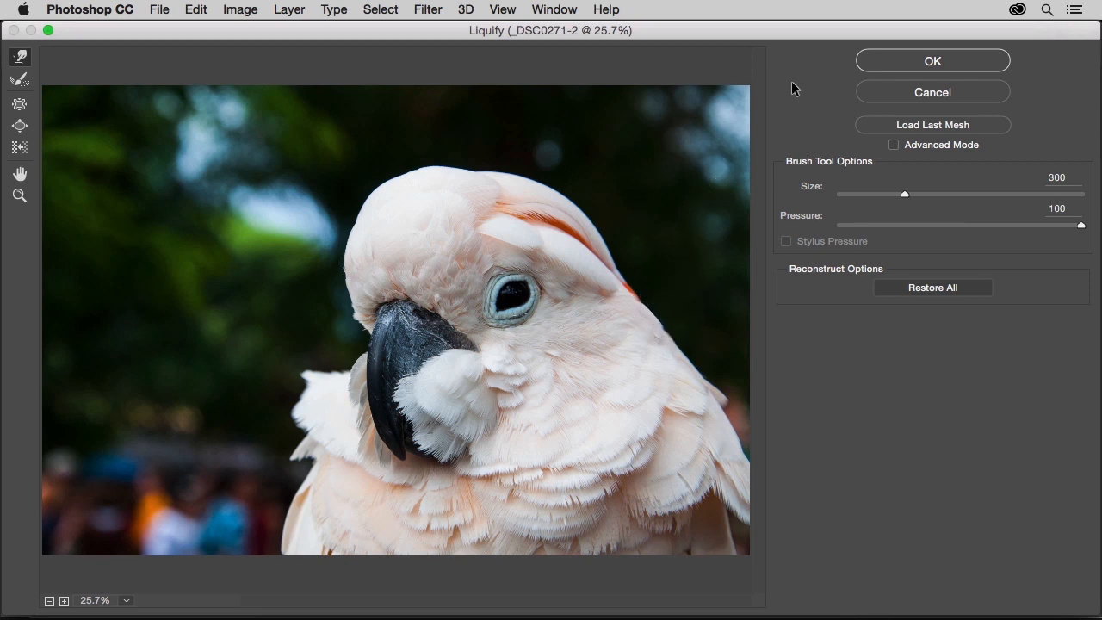
click(890, 60)
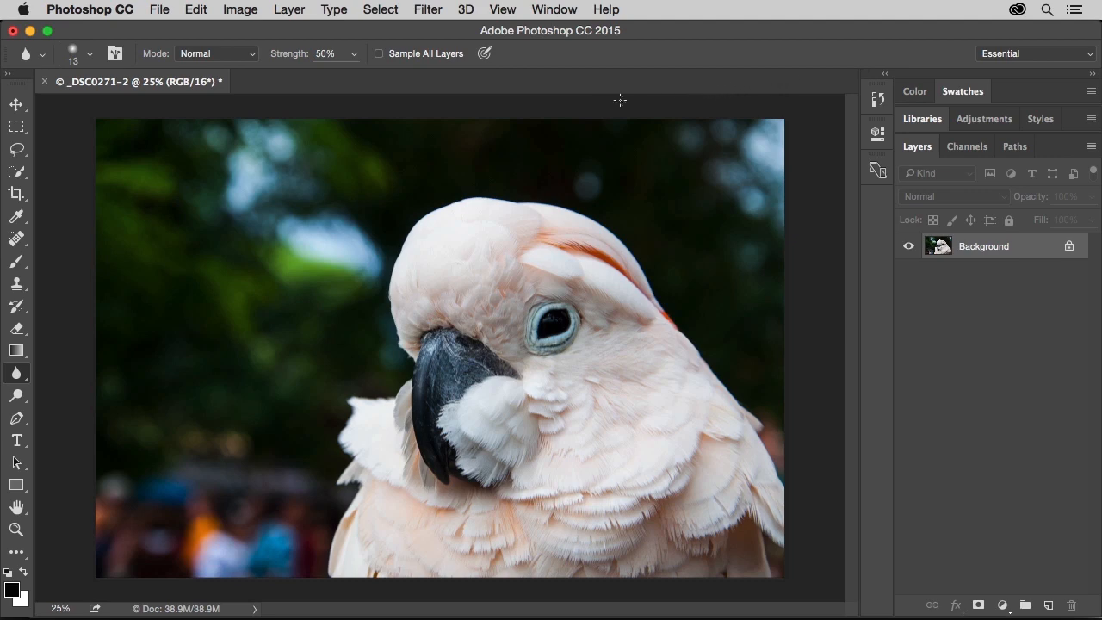
Save the liquified cockatoo photo and compare it with the original _DSC0271.jpg in Lightroom.
click(160, 10)
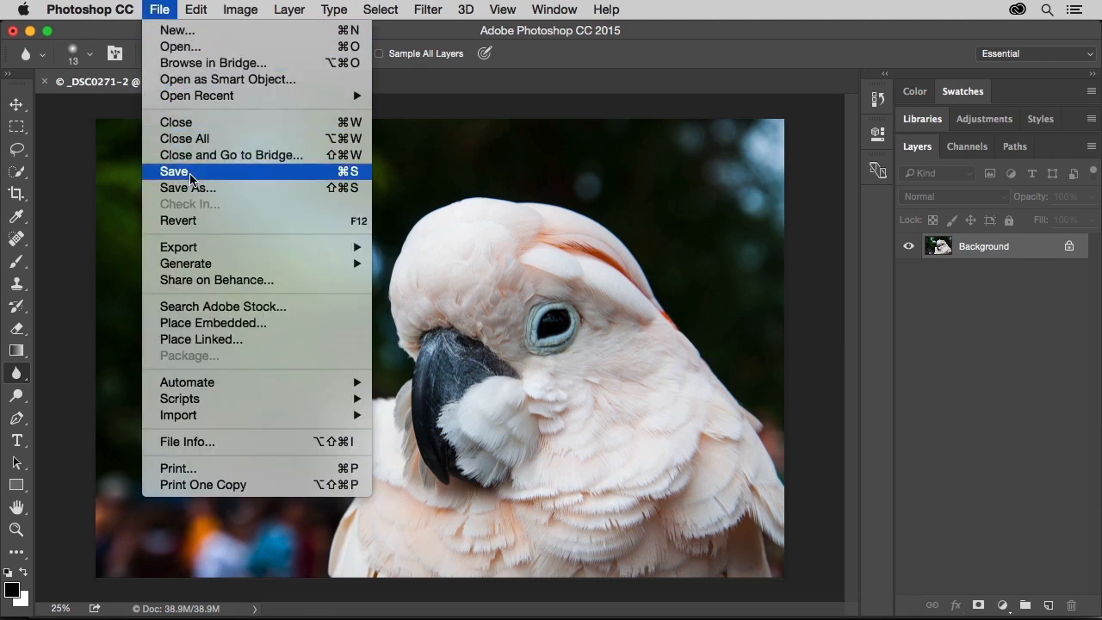
click(166, 171)
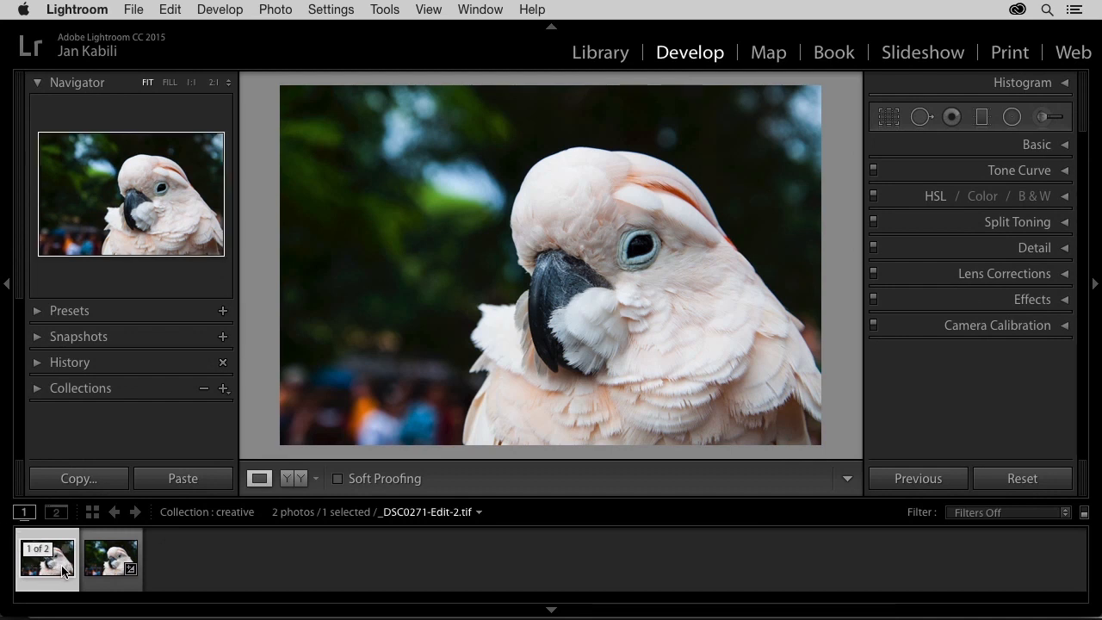
click(101, 570)
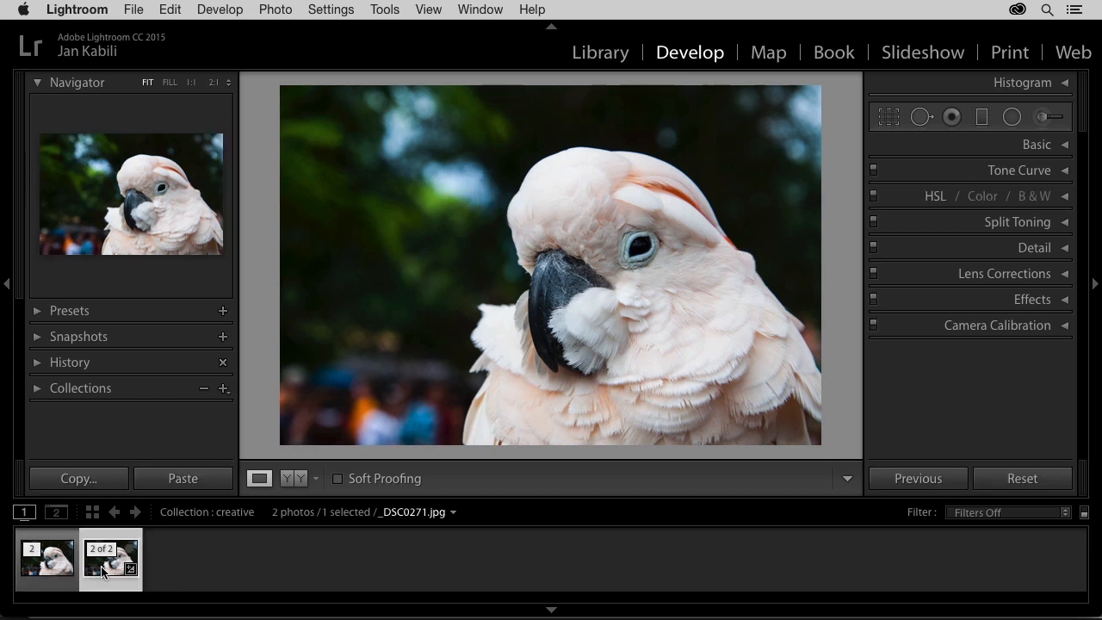
key(Left)
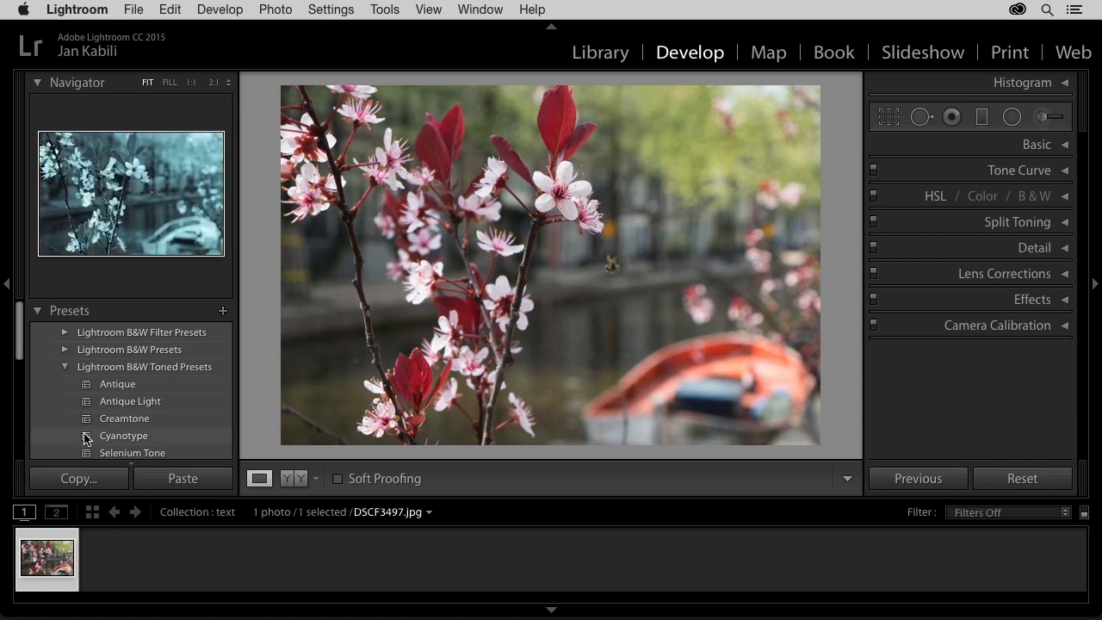
Apply the Split Tone 1 preset to DSCF3497.jpg in Lightroom and open a copy with Lightroom adjustments in Photoshop.
scroll(19, 360, down, 3)
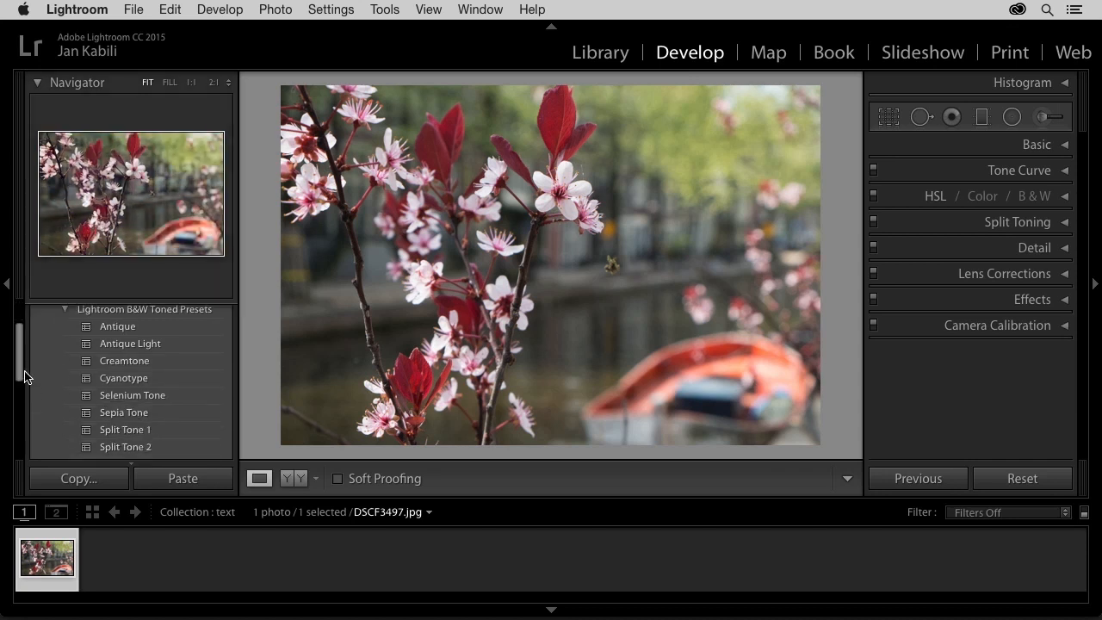
click(101, 435)
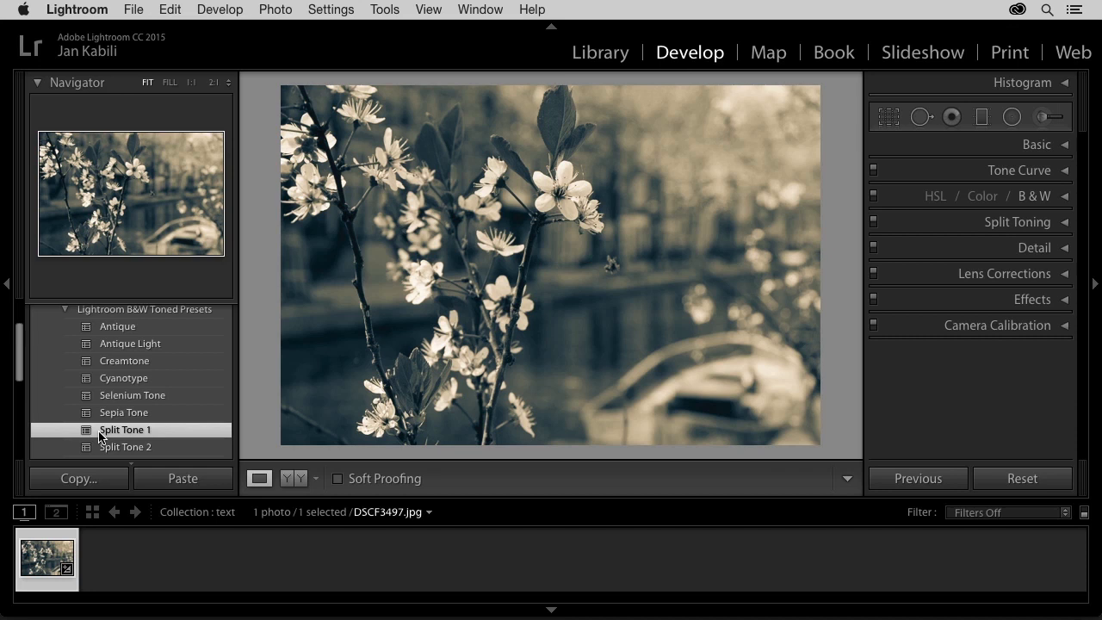
right_click(406, 277)
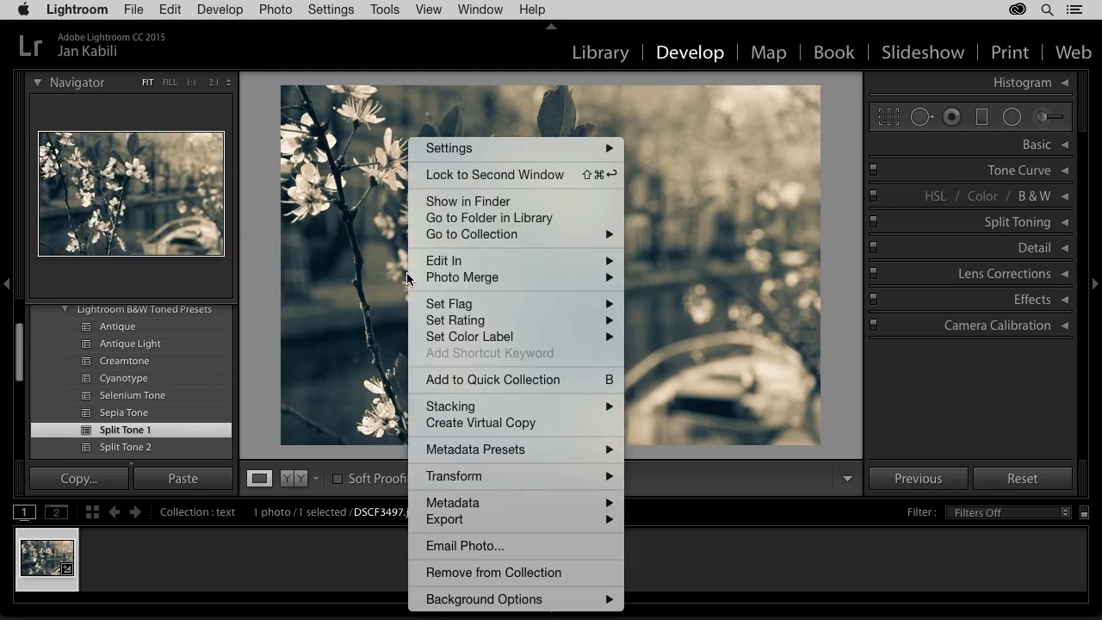
mouse_move(465, 263)
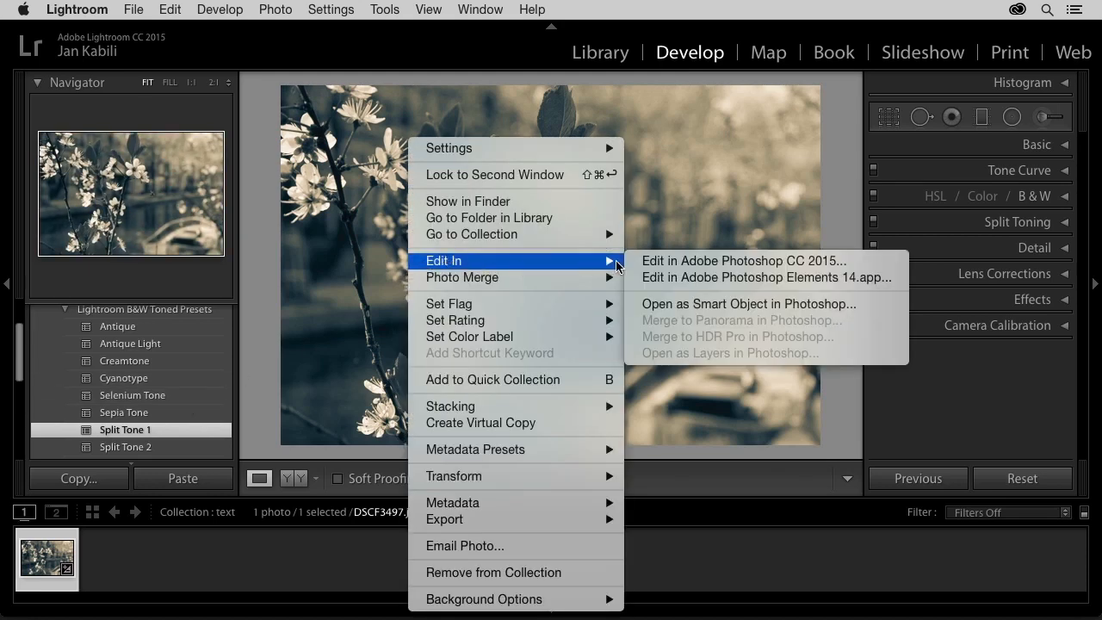
click(656, 263)
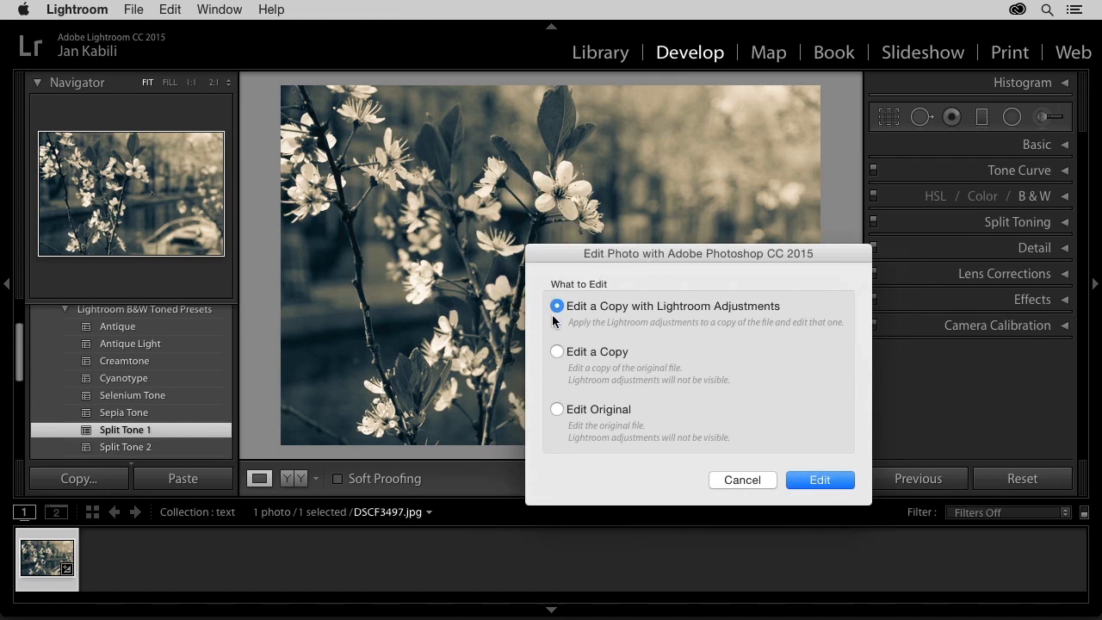
click(801, 481)
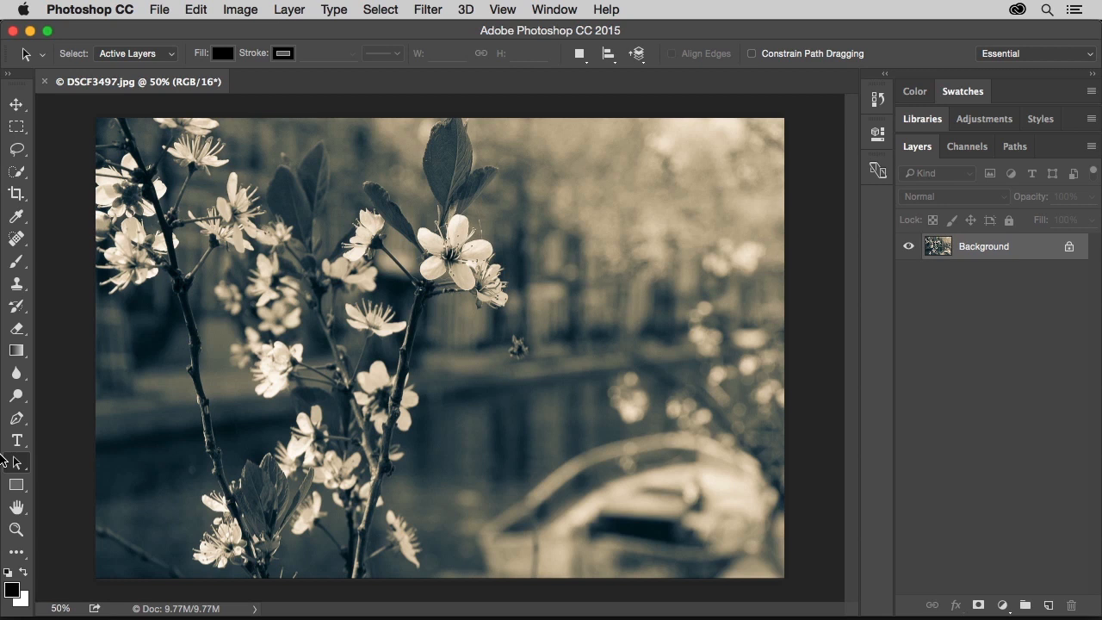
Add horizontal text AMSTERDAM with NETHERLANDS on a second line in the photo's upper right area, in Sofia Pro Semi Bold at 18 pt.
click(16, 440)
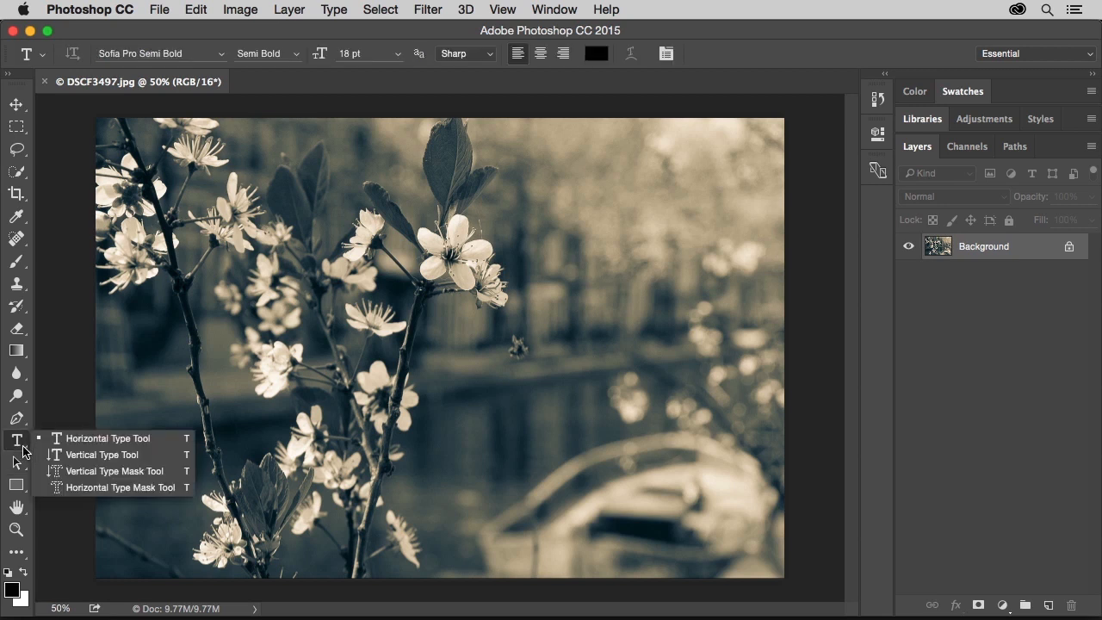
click(52, 441)
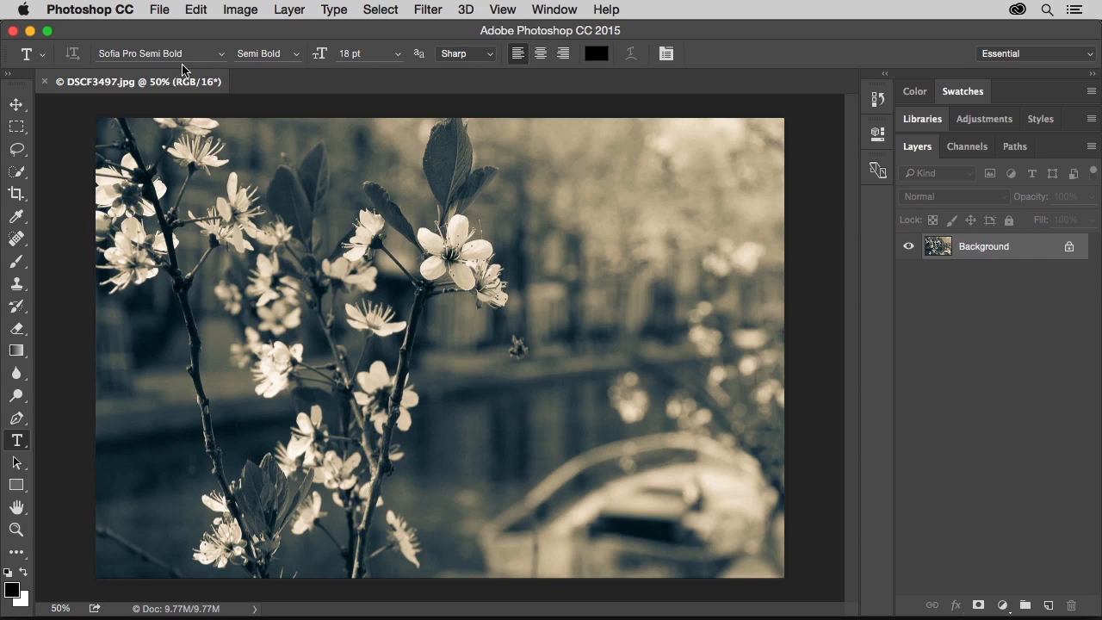
click(221, 55)
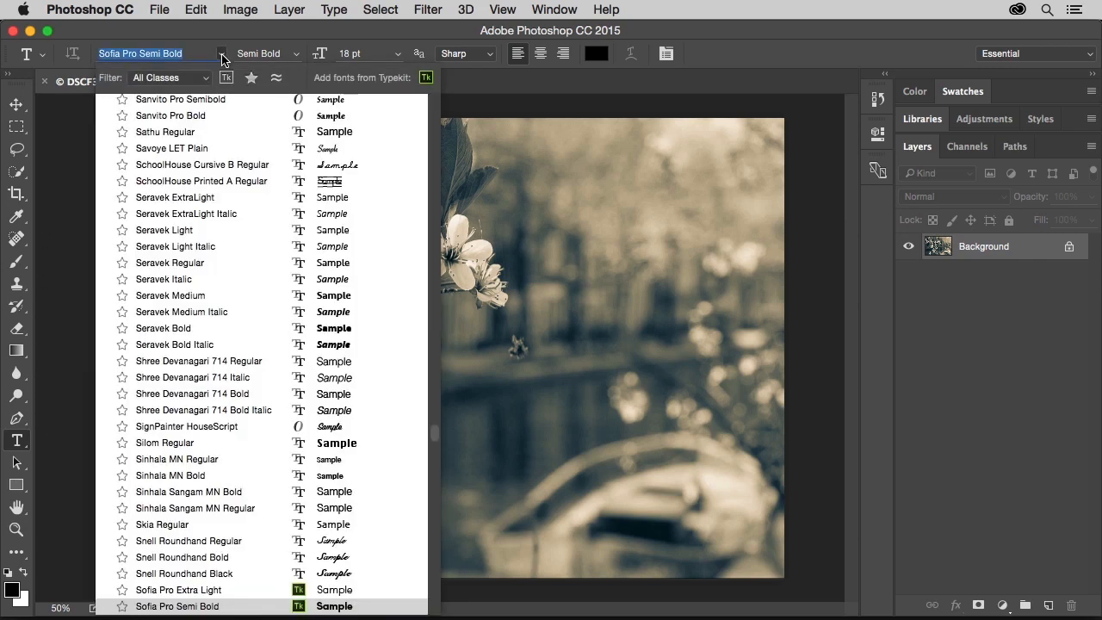
click(221, 55)
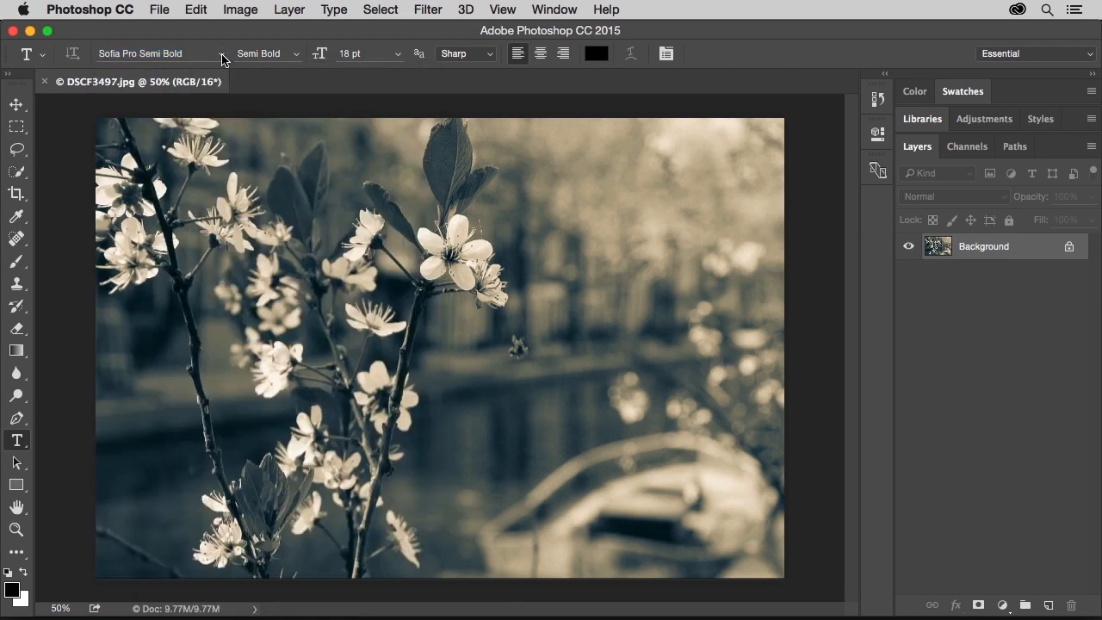
click(397, 57)
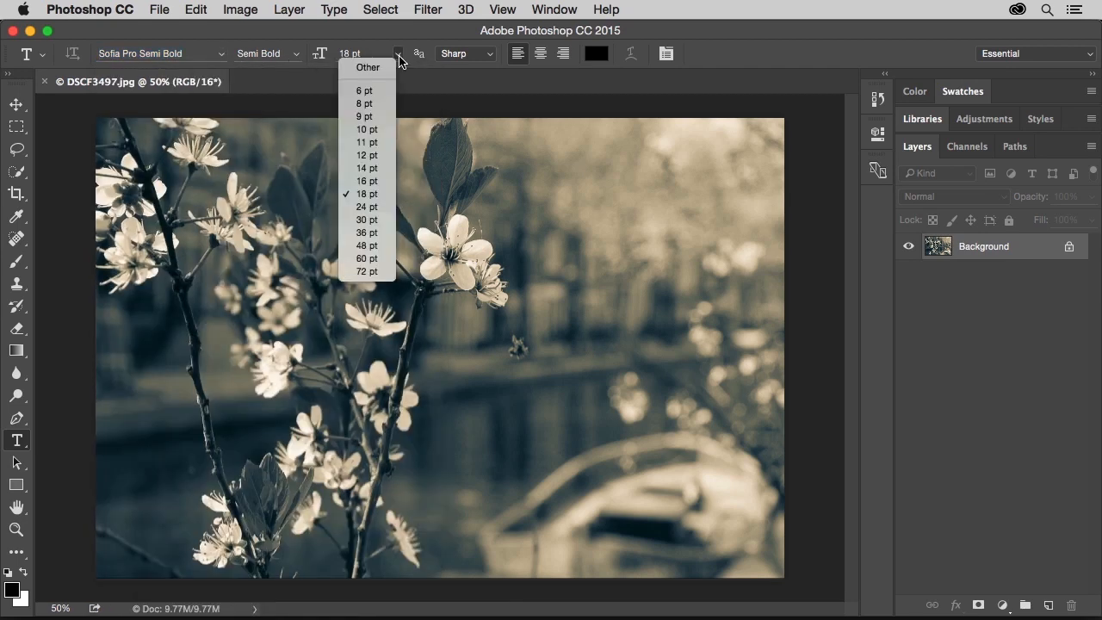
click(397, 57)
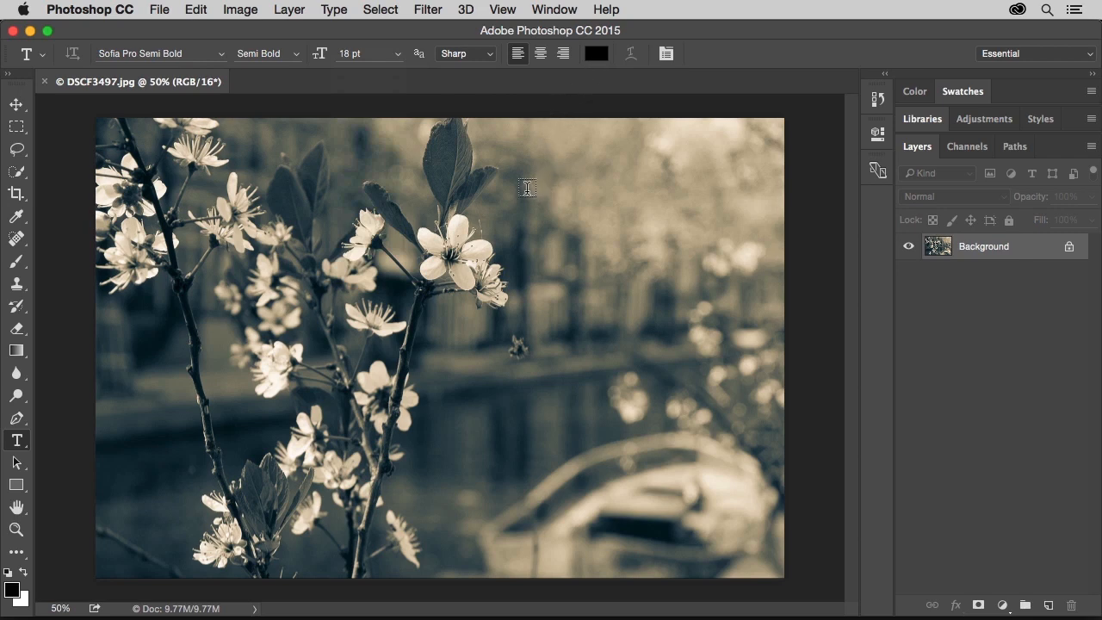
click(527, 188)
text(AMSTERDAM)
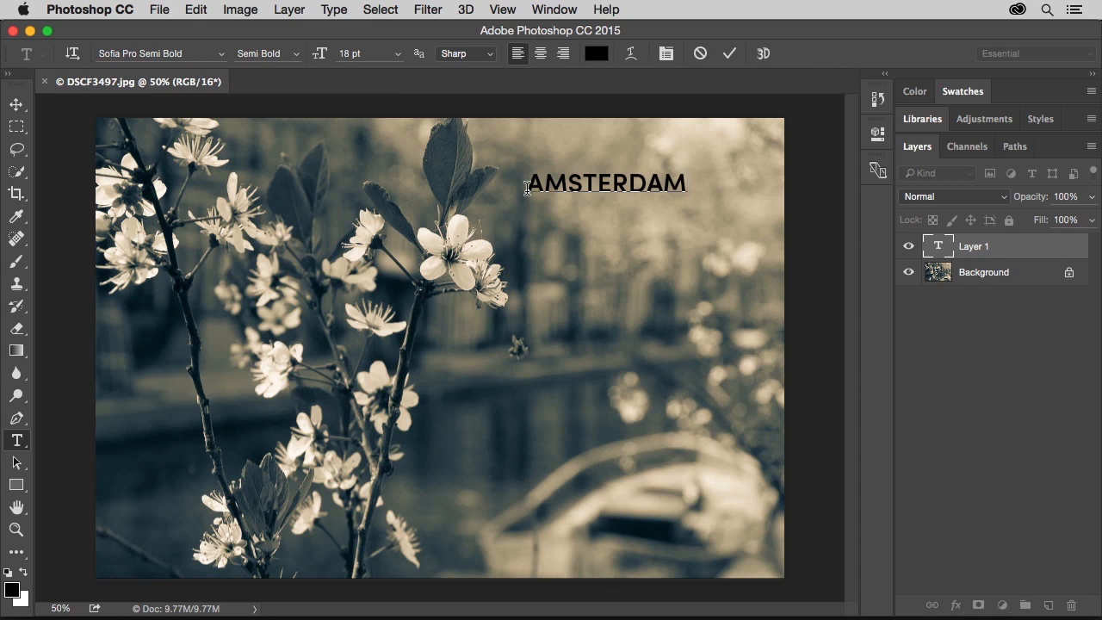
key(Return)
text(NETHERLANDS)
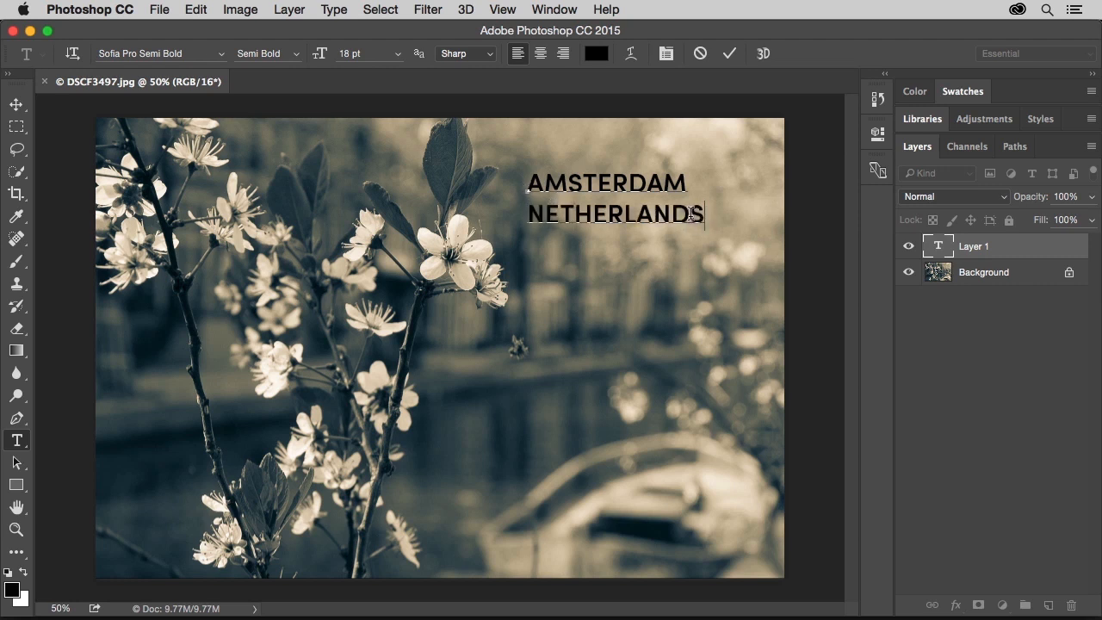
Change the word NETHERLANDS to the Sofia Pro Extra Light style and commit the text.
drag(706, 214, 518, 205)
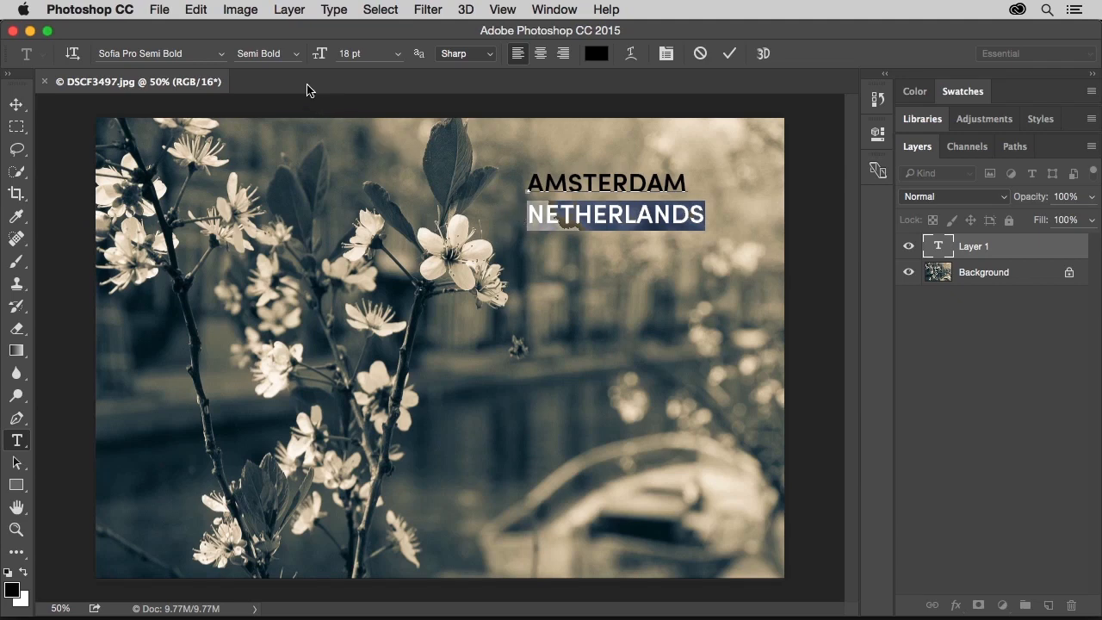
click(296, 56)
click(296, 47)
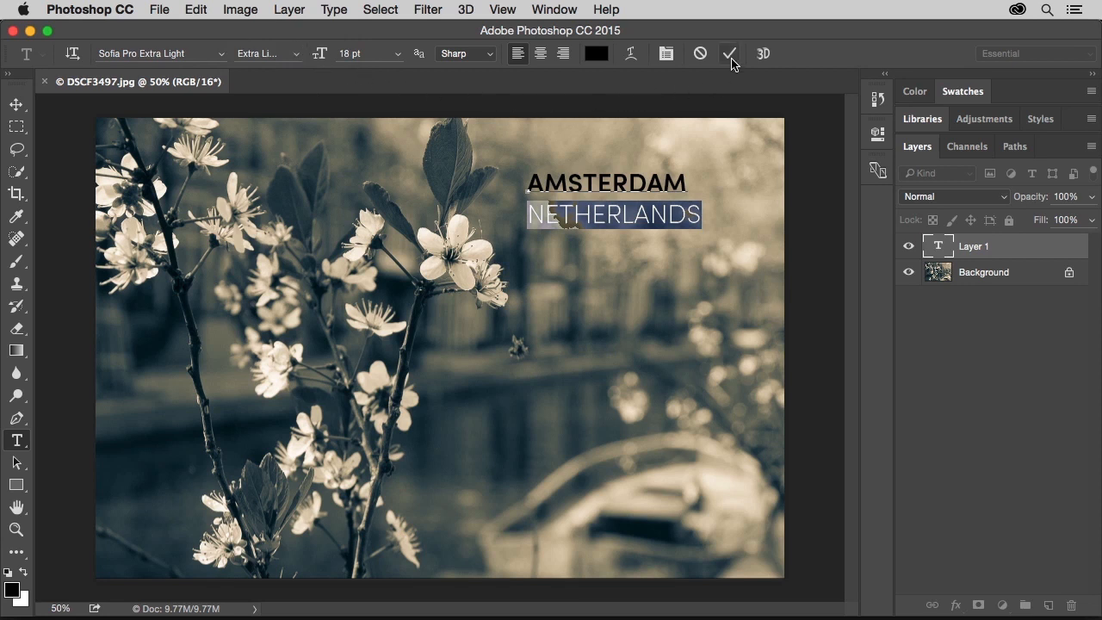
click(730, 54)
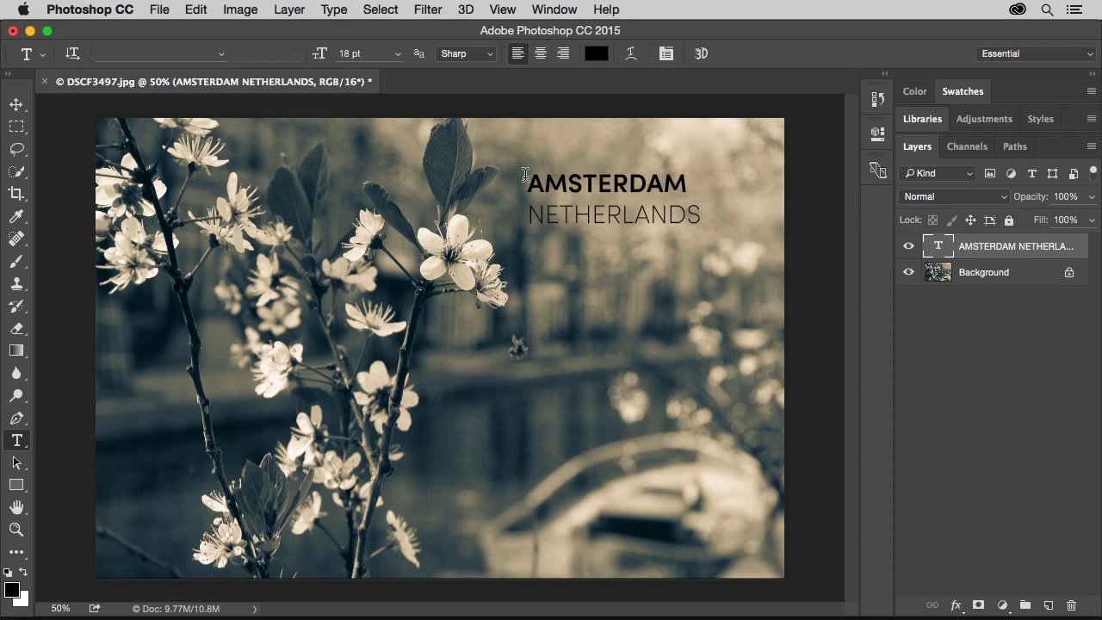
Move the text block slightly up and to the right within the photo and save the file.
click(18, 105)
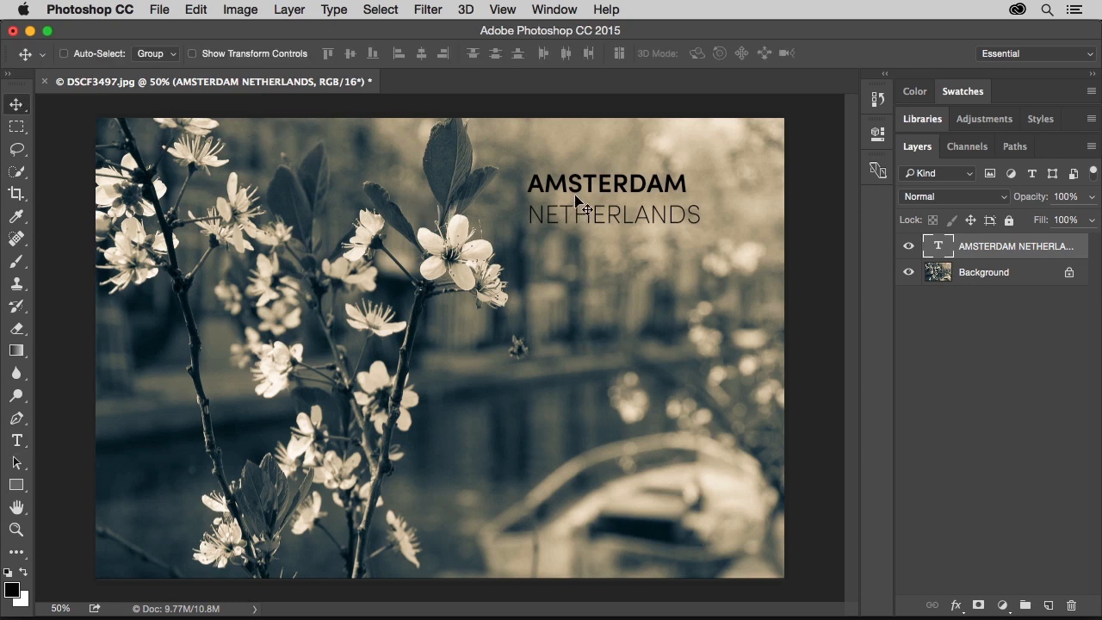
drag(574, 197, 608, 191)
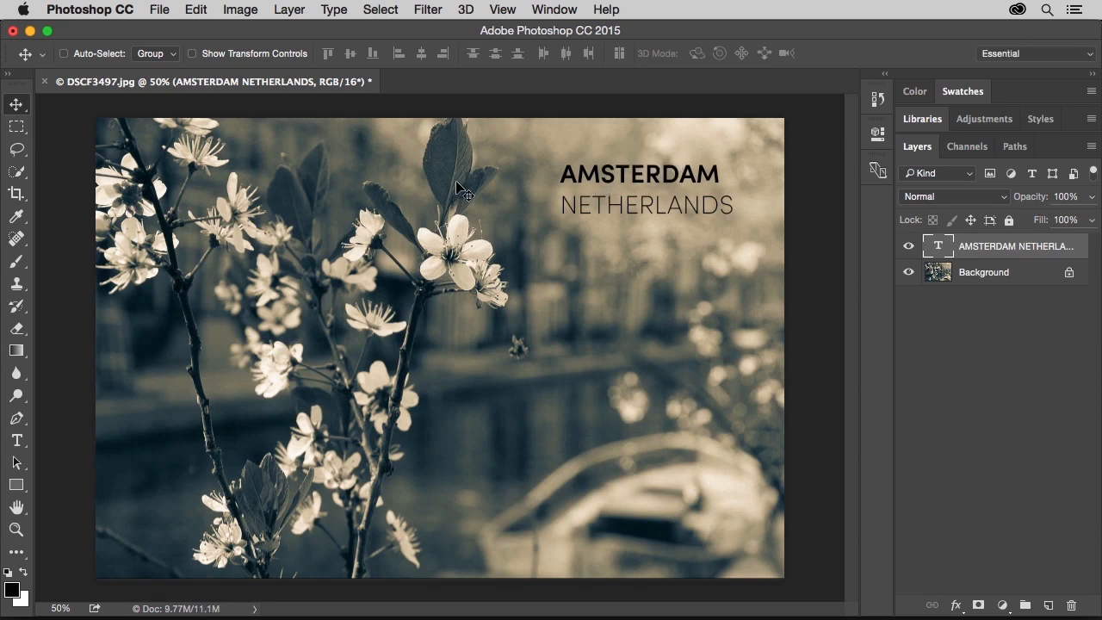
click(161, 17)
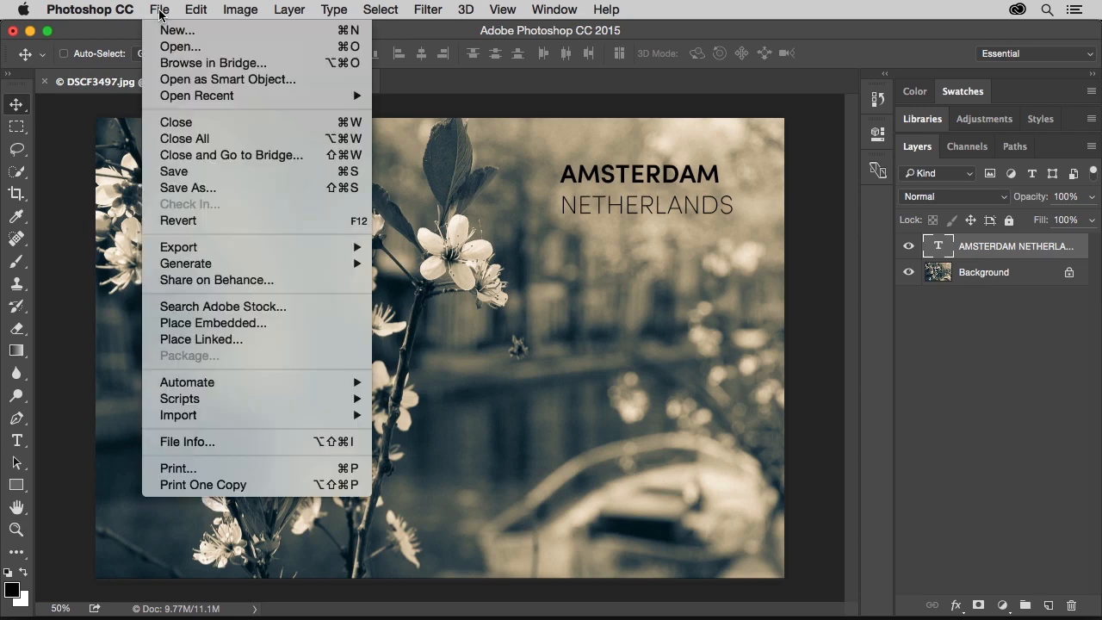
click(220, 171)
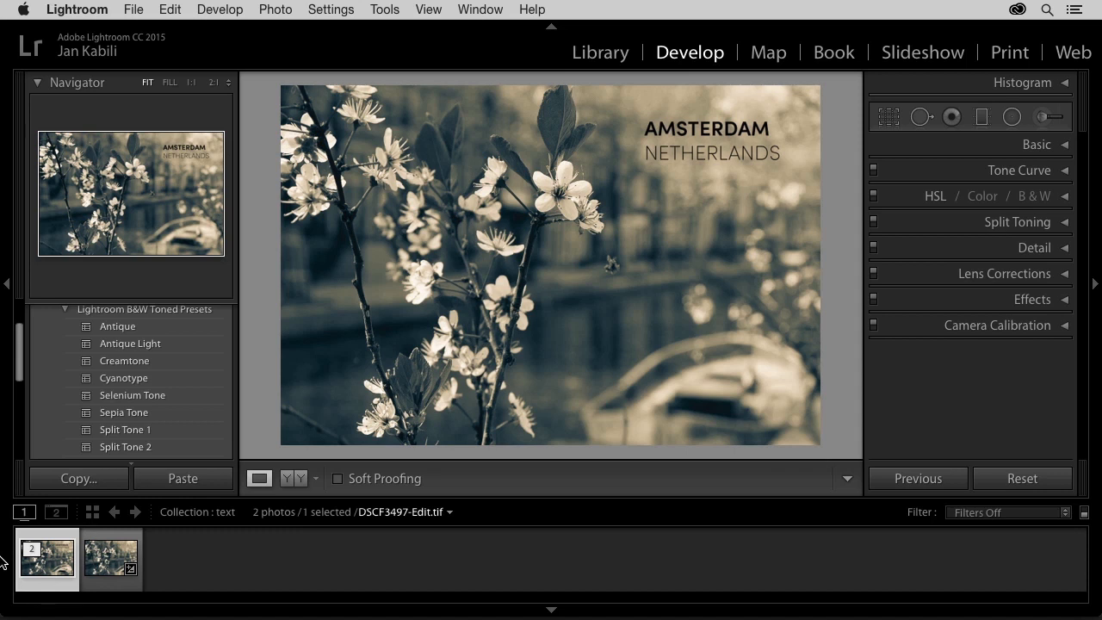
In Lightroom, compare DSCF3497.jpg with DSCF3497-Edit.tif and reopen the TIFF in Photoshop CC 2015 with Edit Original.
click(104, 569)
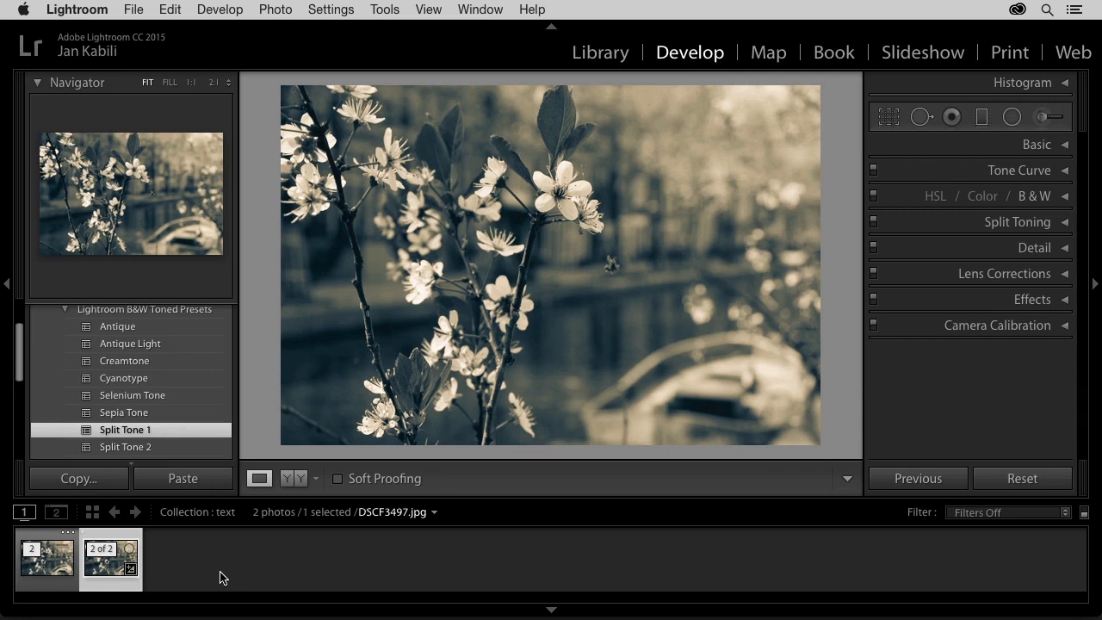
click(43, 565)
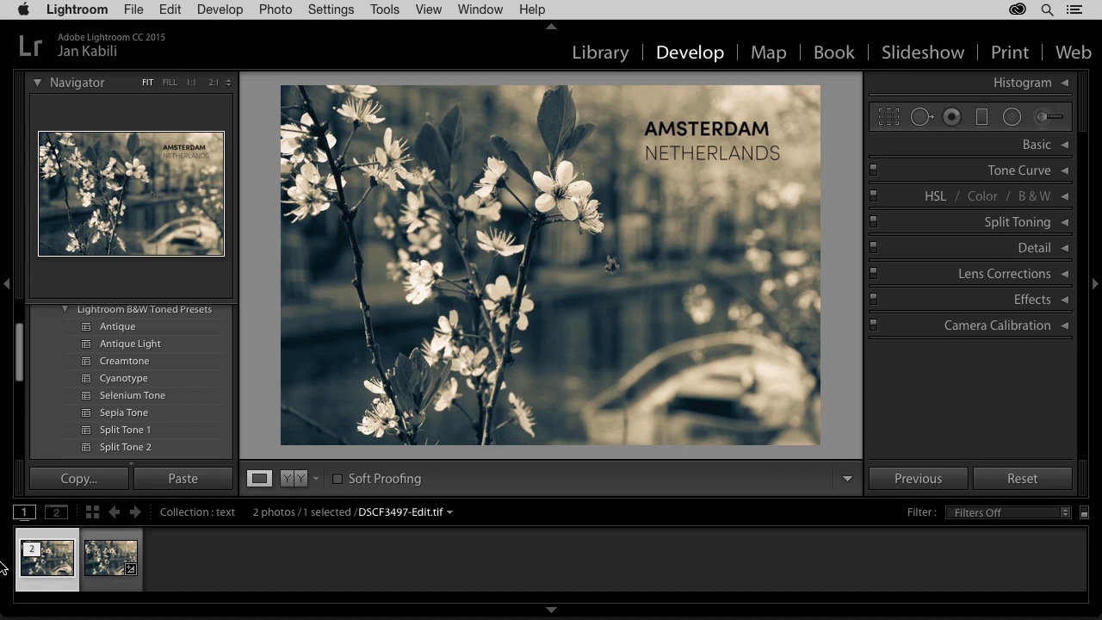
right_click(417, 308)
mouse_move(452, 262)
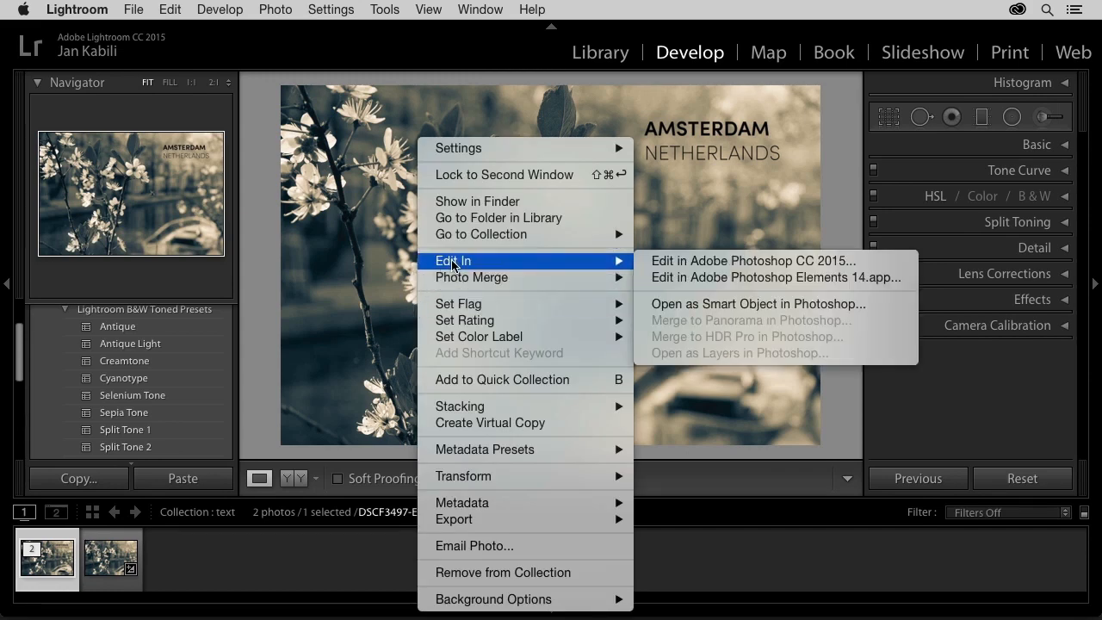
click(664, 267)
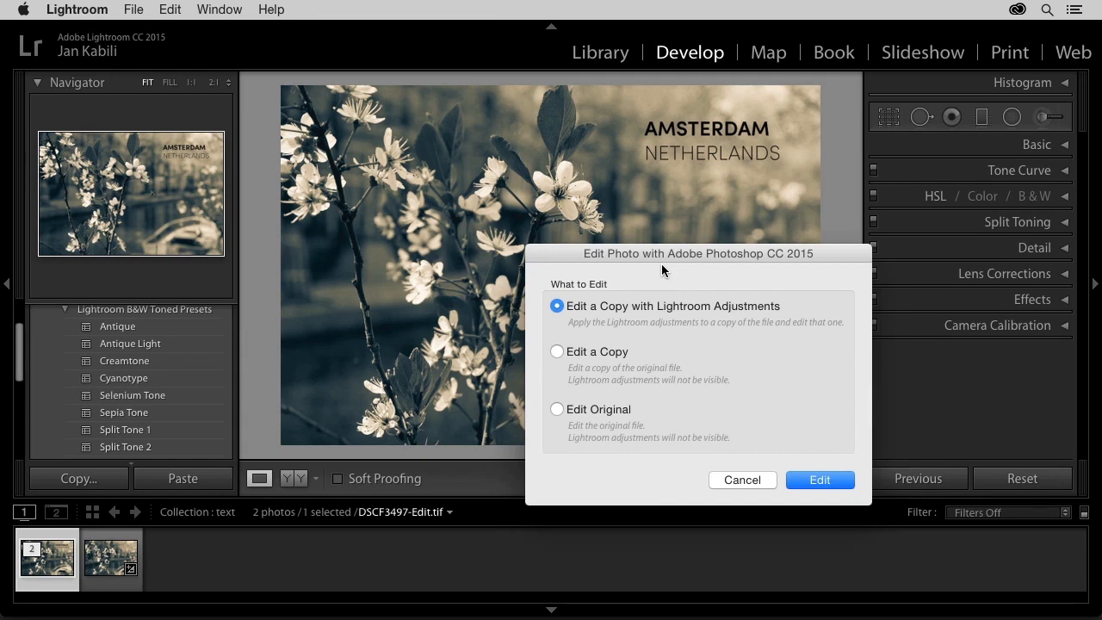
click(556, 410)
click(818, 480)
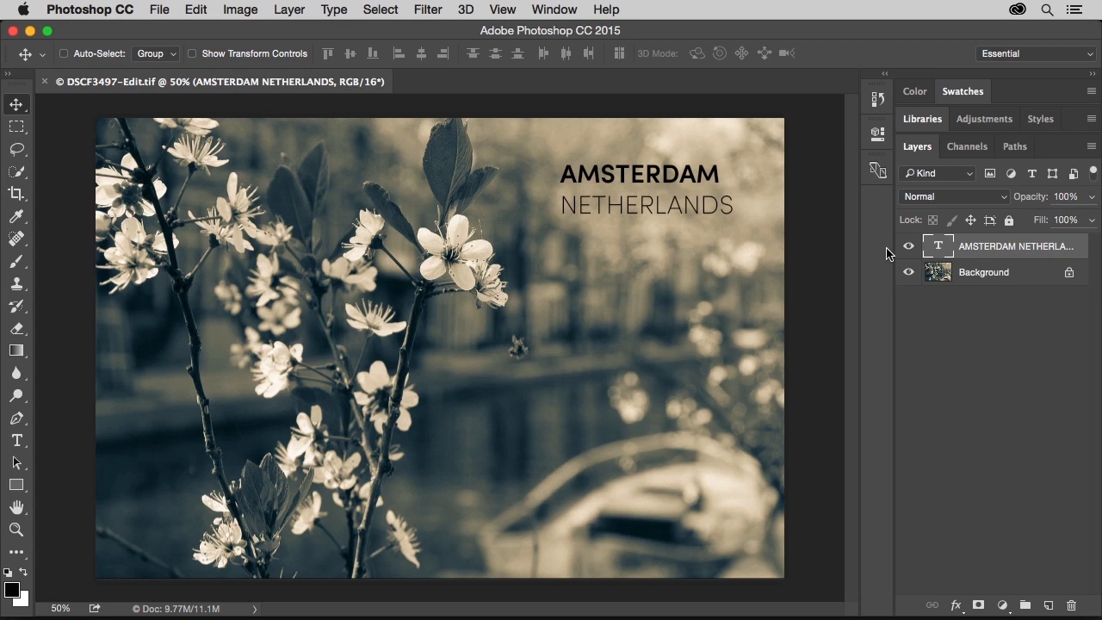
Recolor the word NETHERLANDS to near-white fbf7f7, commit the text edit and save the TIFF.
click(17, 440)
click(105, 440)
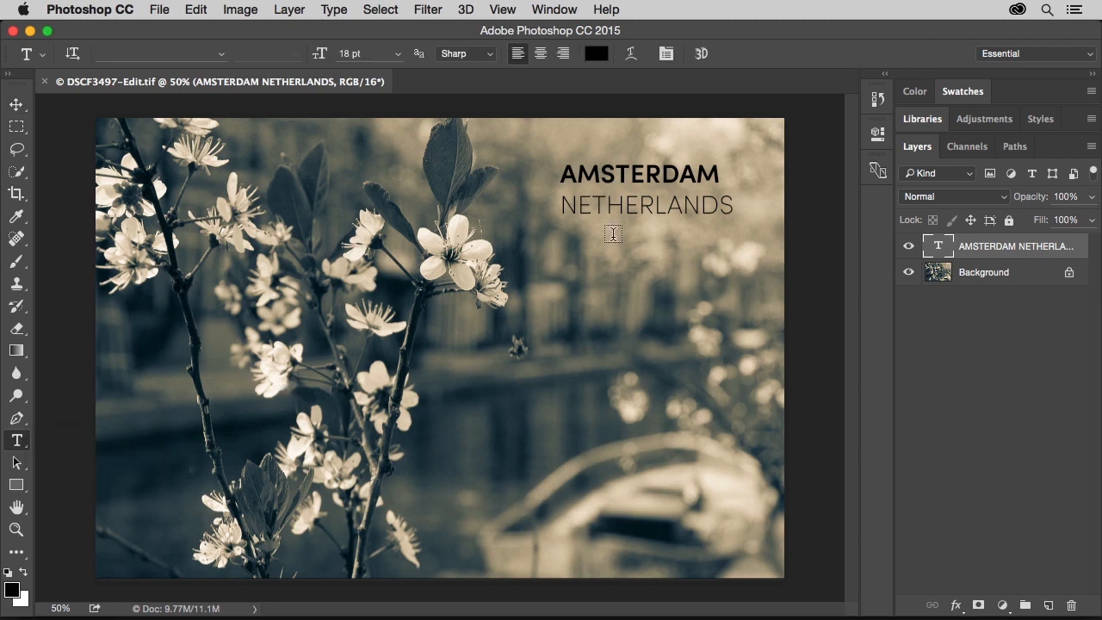
drag(732, 207, 563, 206)
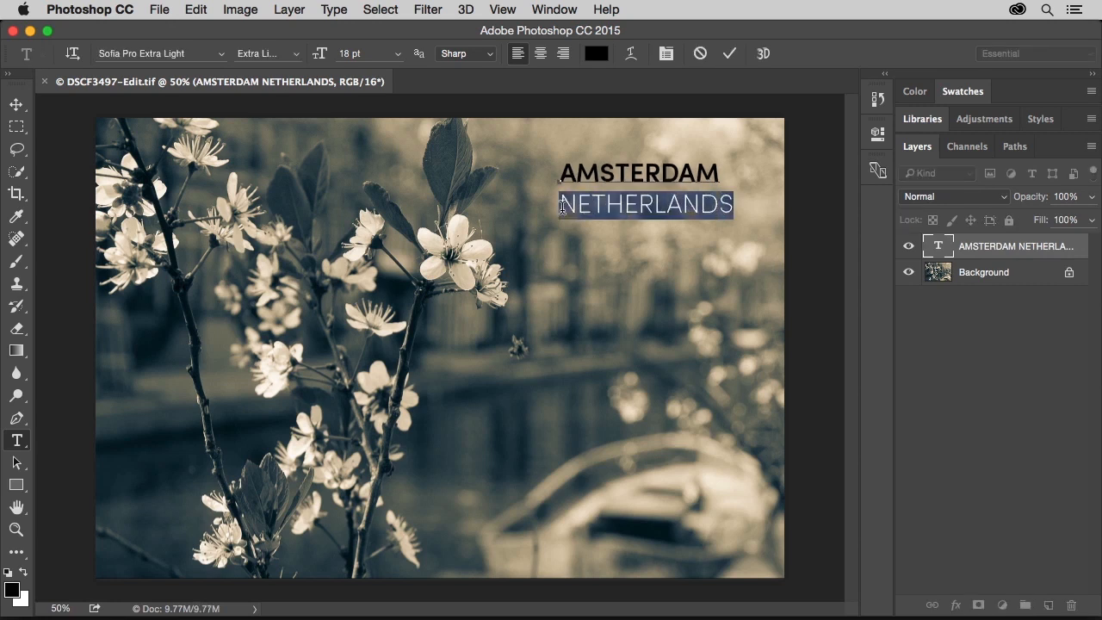
click(594, 57)
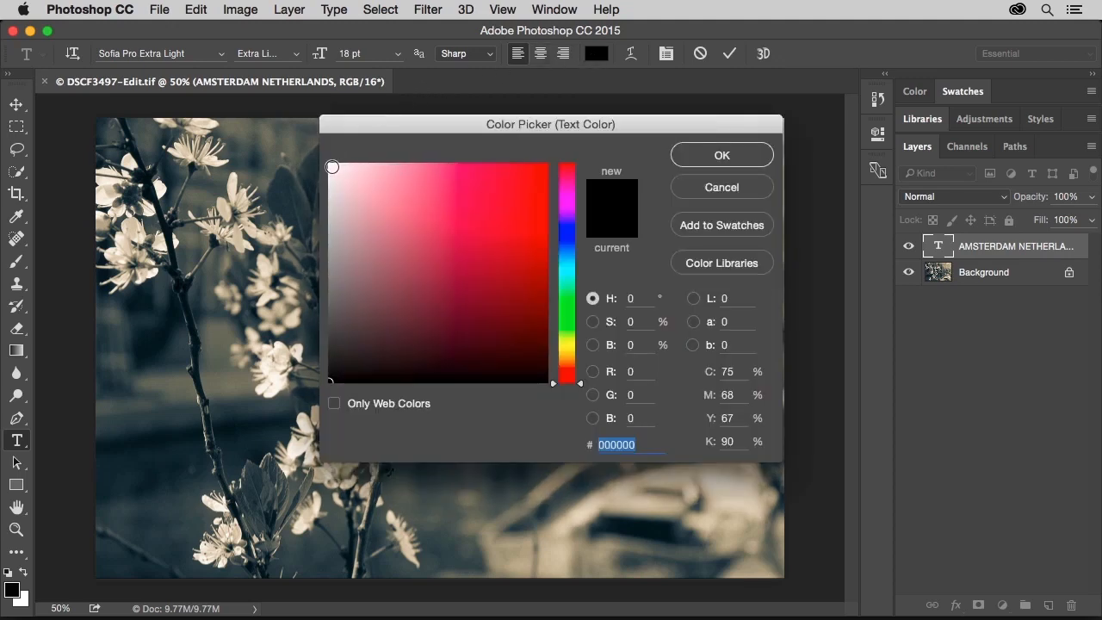
click(332, 167)
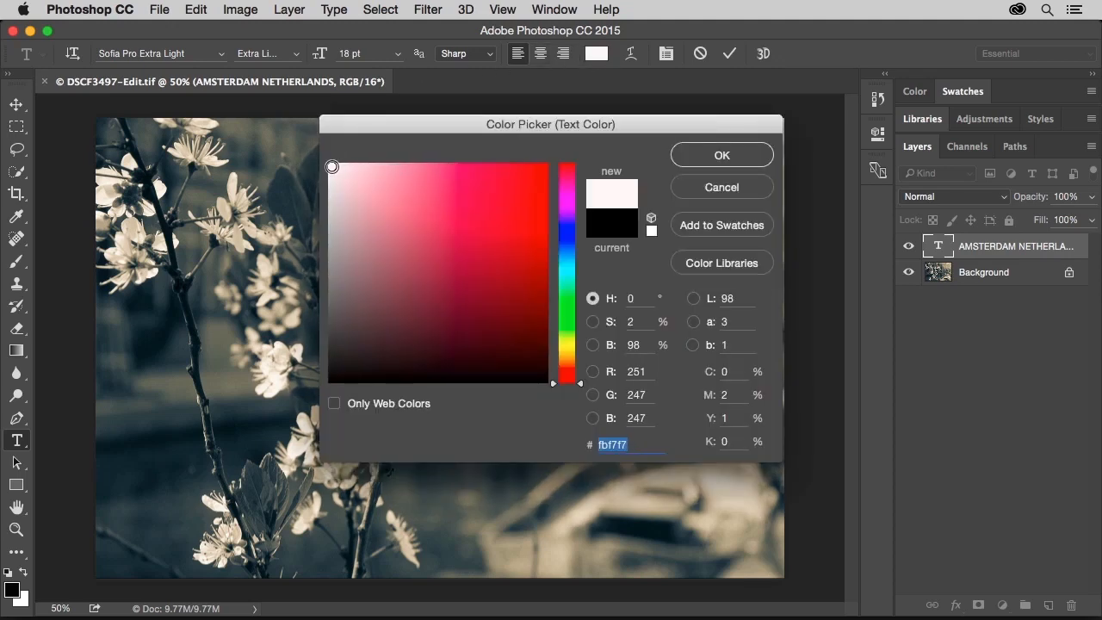
click(701, 155)
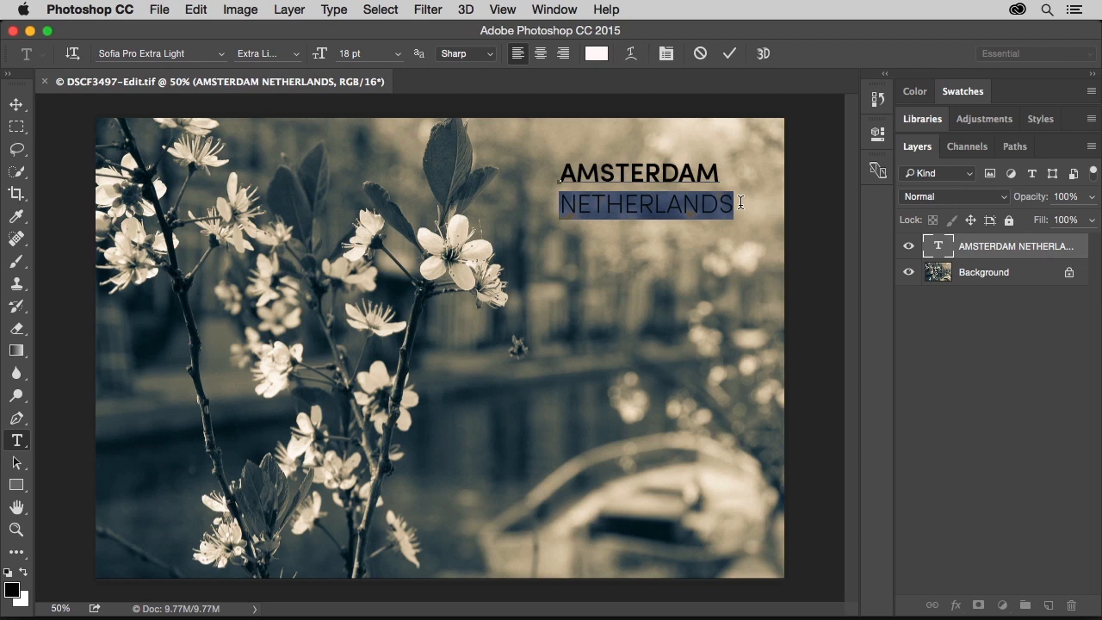
click(729, 55)
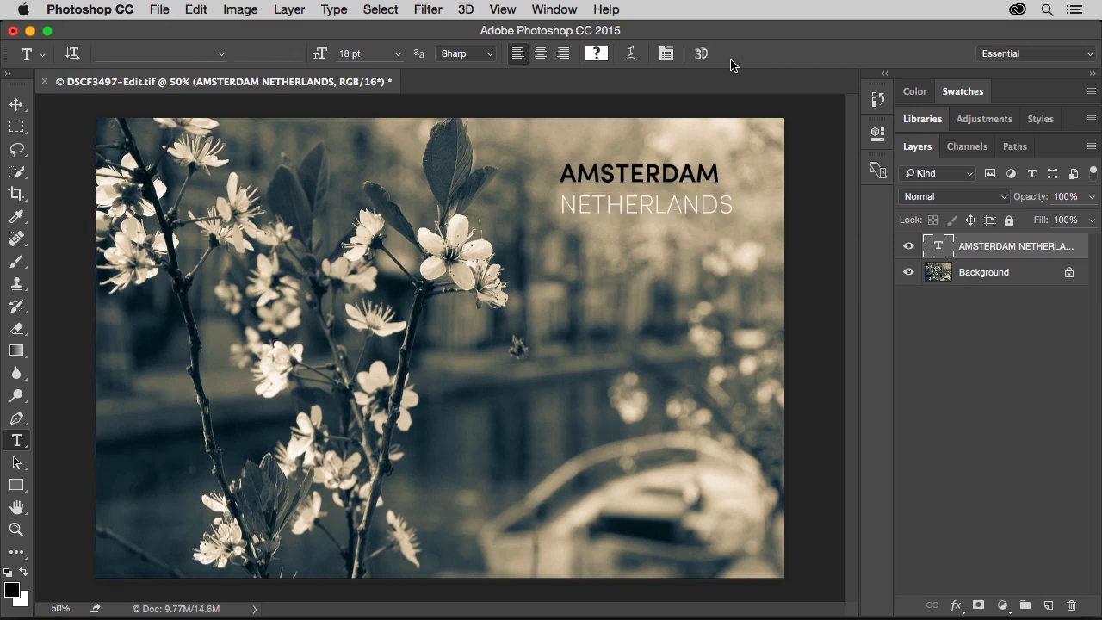
click(159, 13)
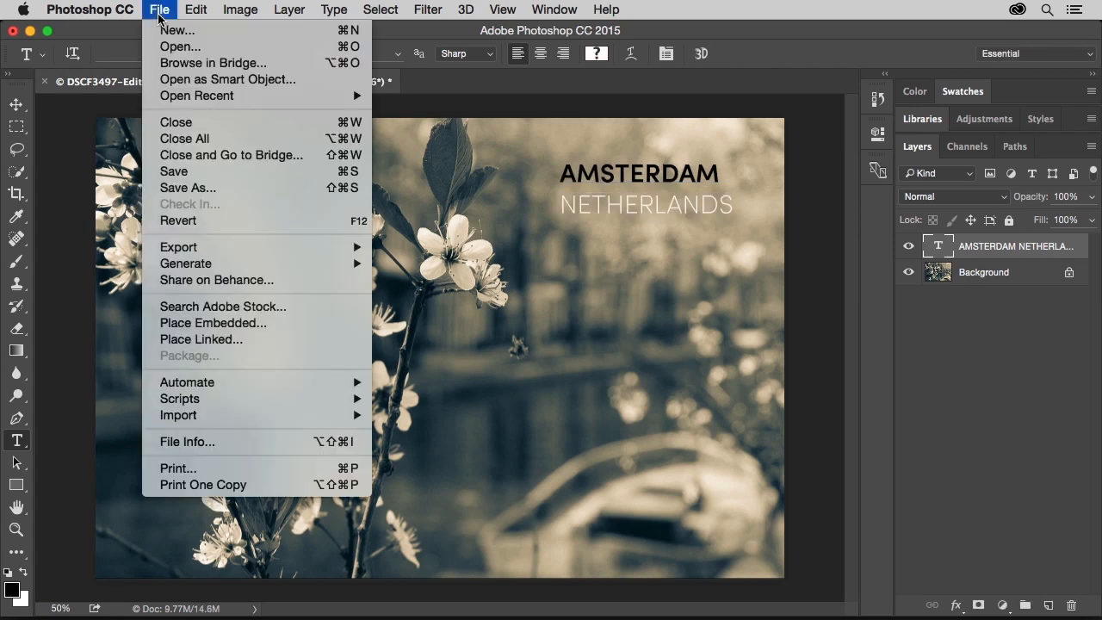
click(204, 176)
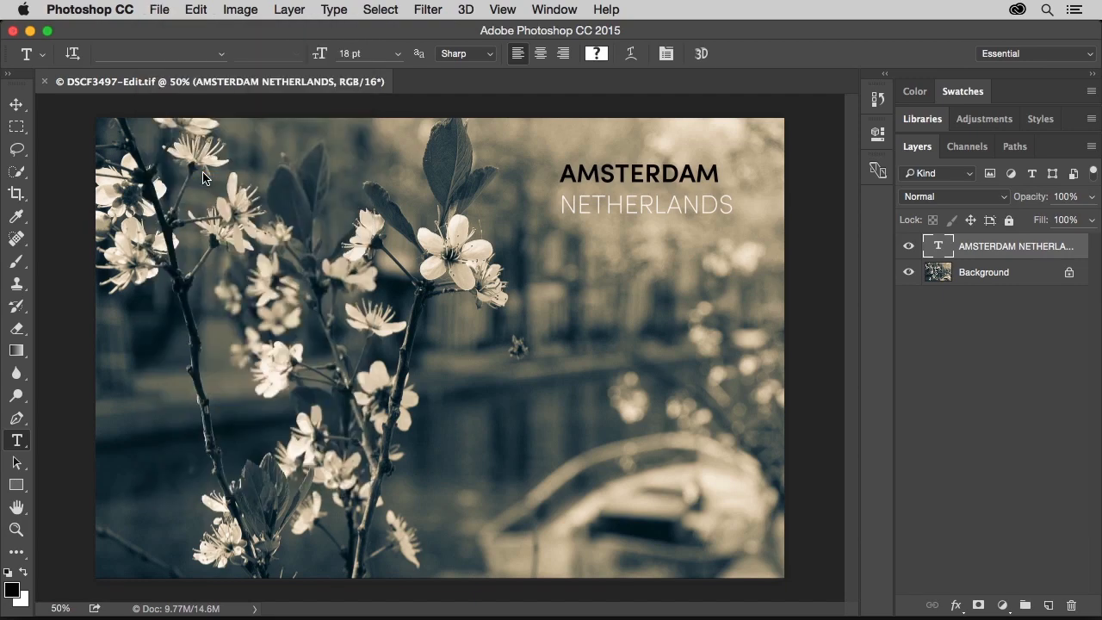